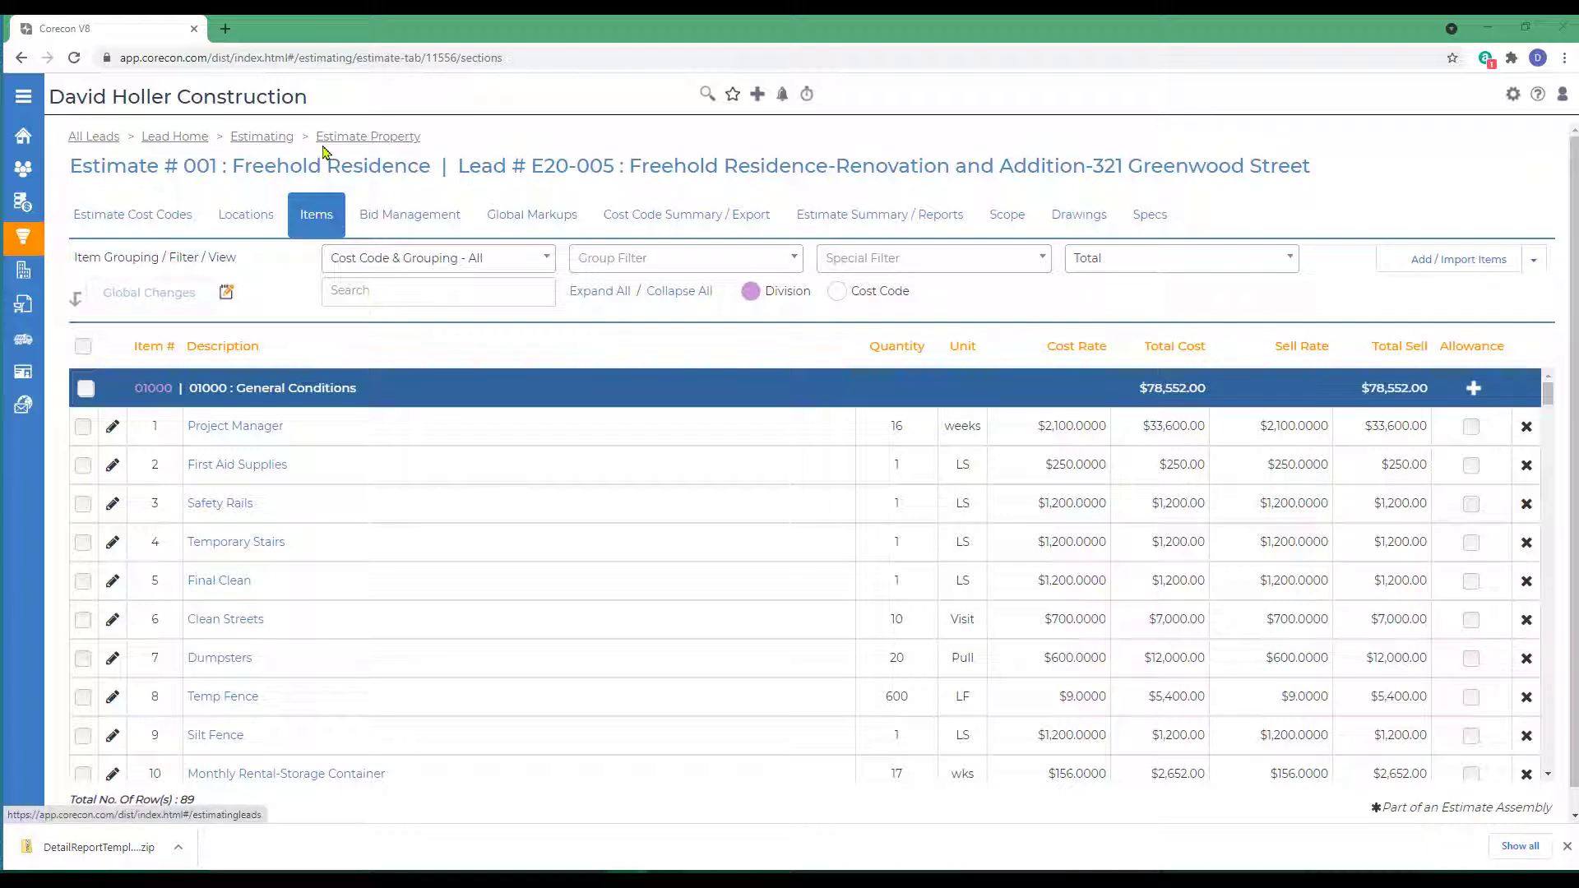
# - In the estimate's item list, mark Custom Metal Work- Colonial Railings under 05700 : Metal Work as an allowance
pyautogui.click(124, 224)
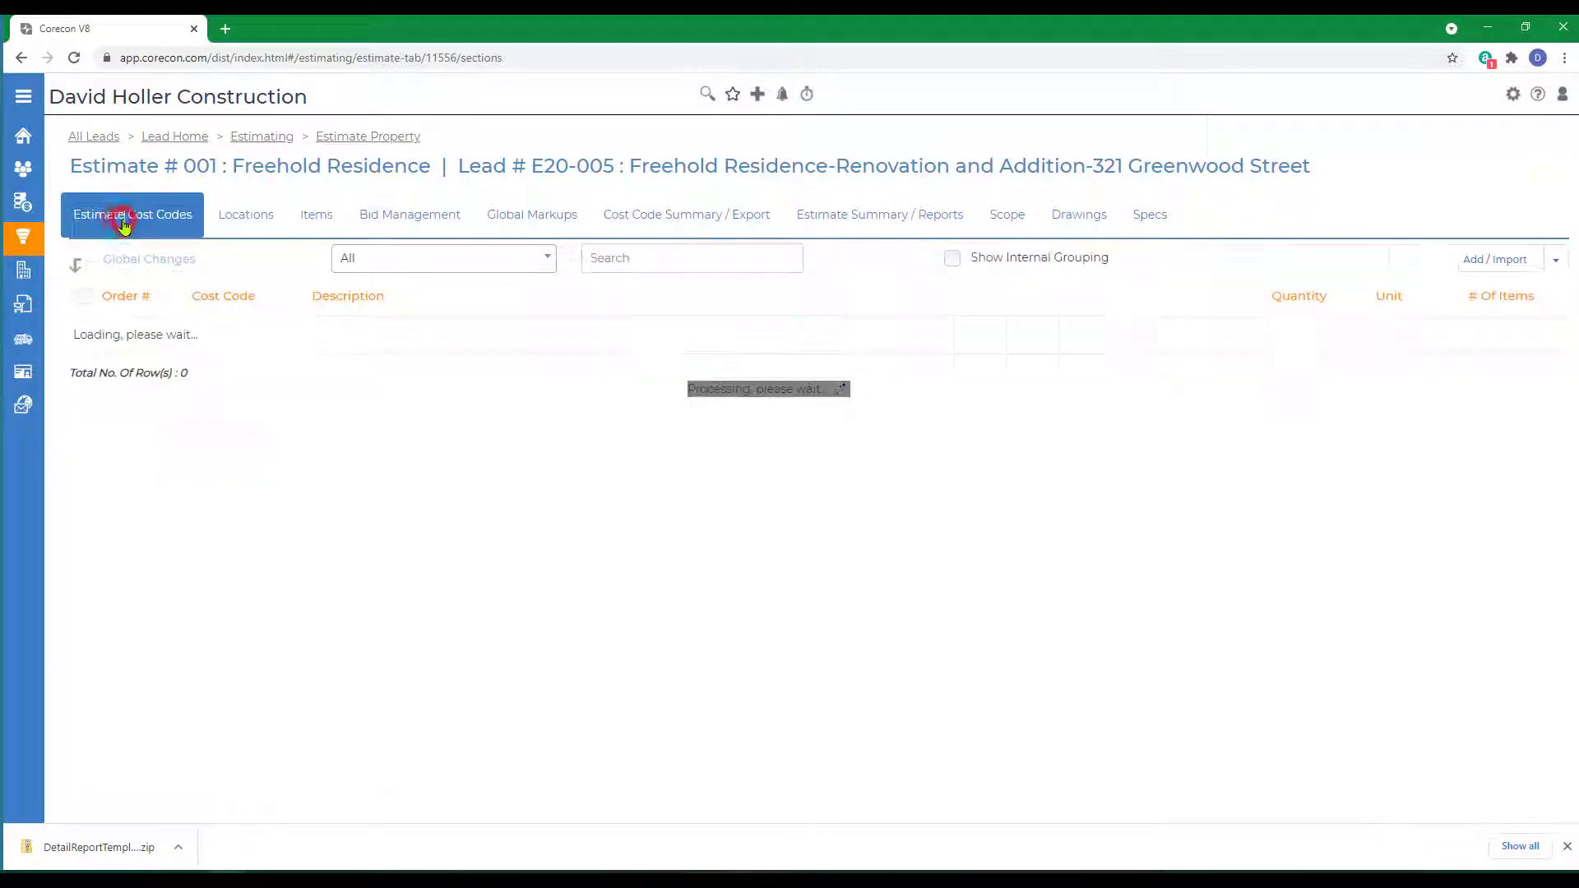
pyautogui.click(316, 218)
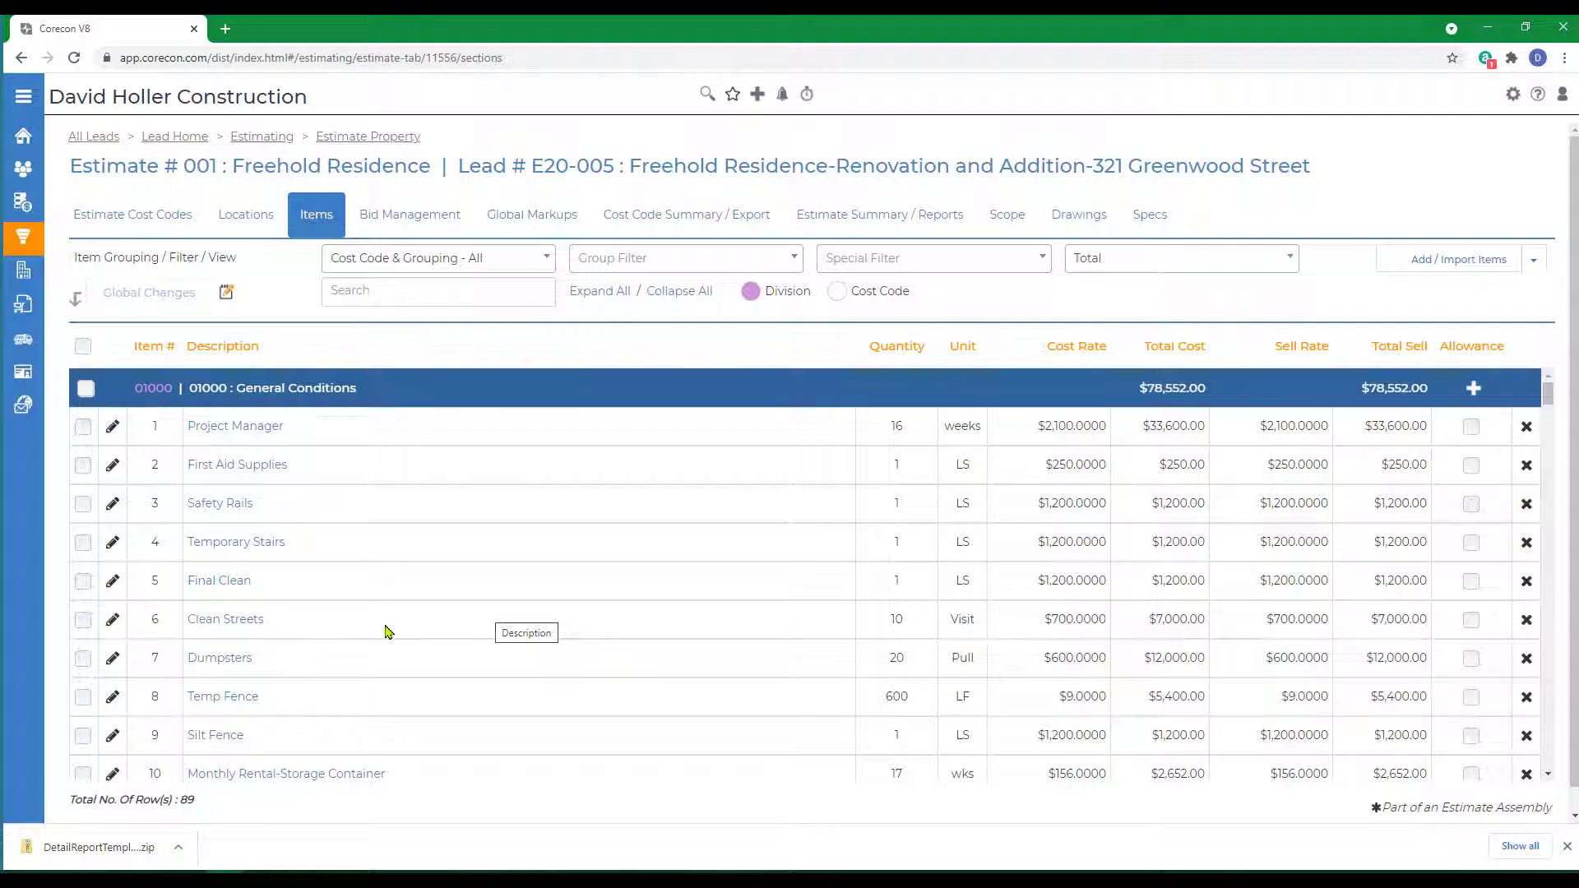
pyautogui.scroll(-3, 1518, 541)
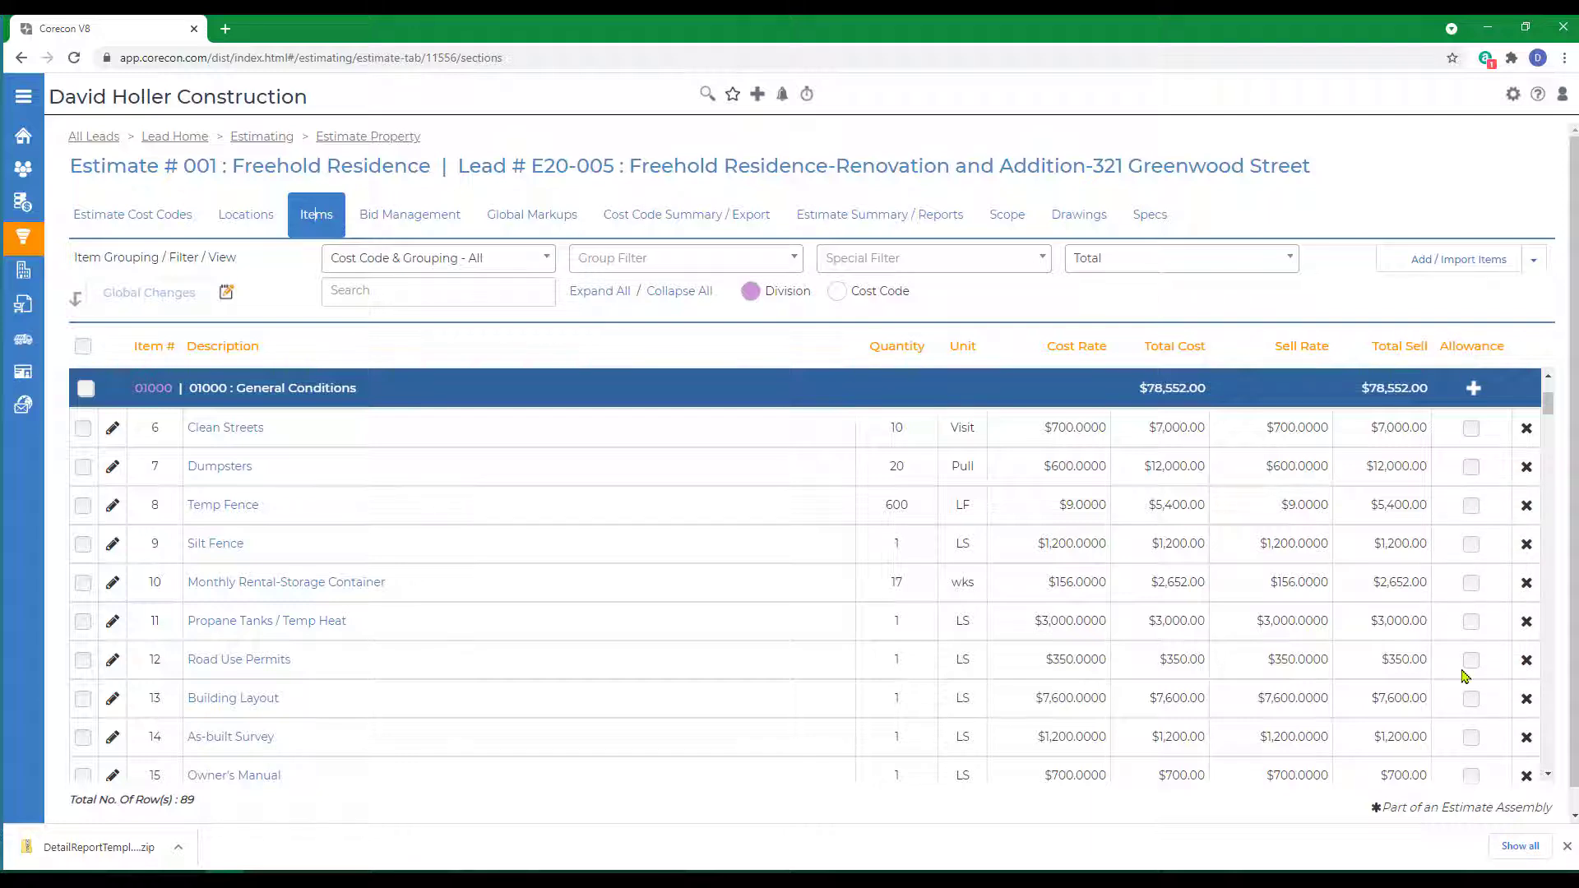
pyautogui.scroll(-6, 713, 751)
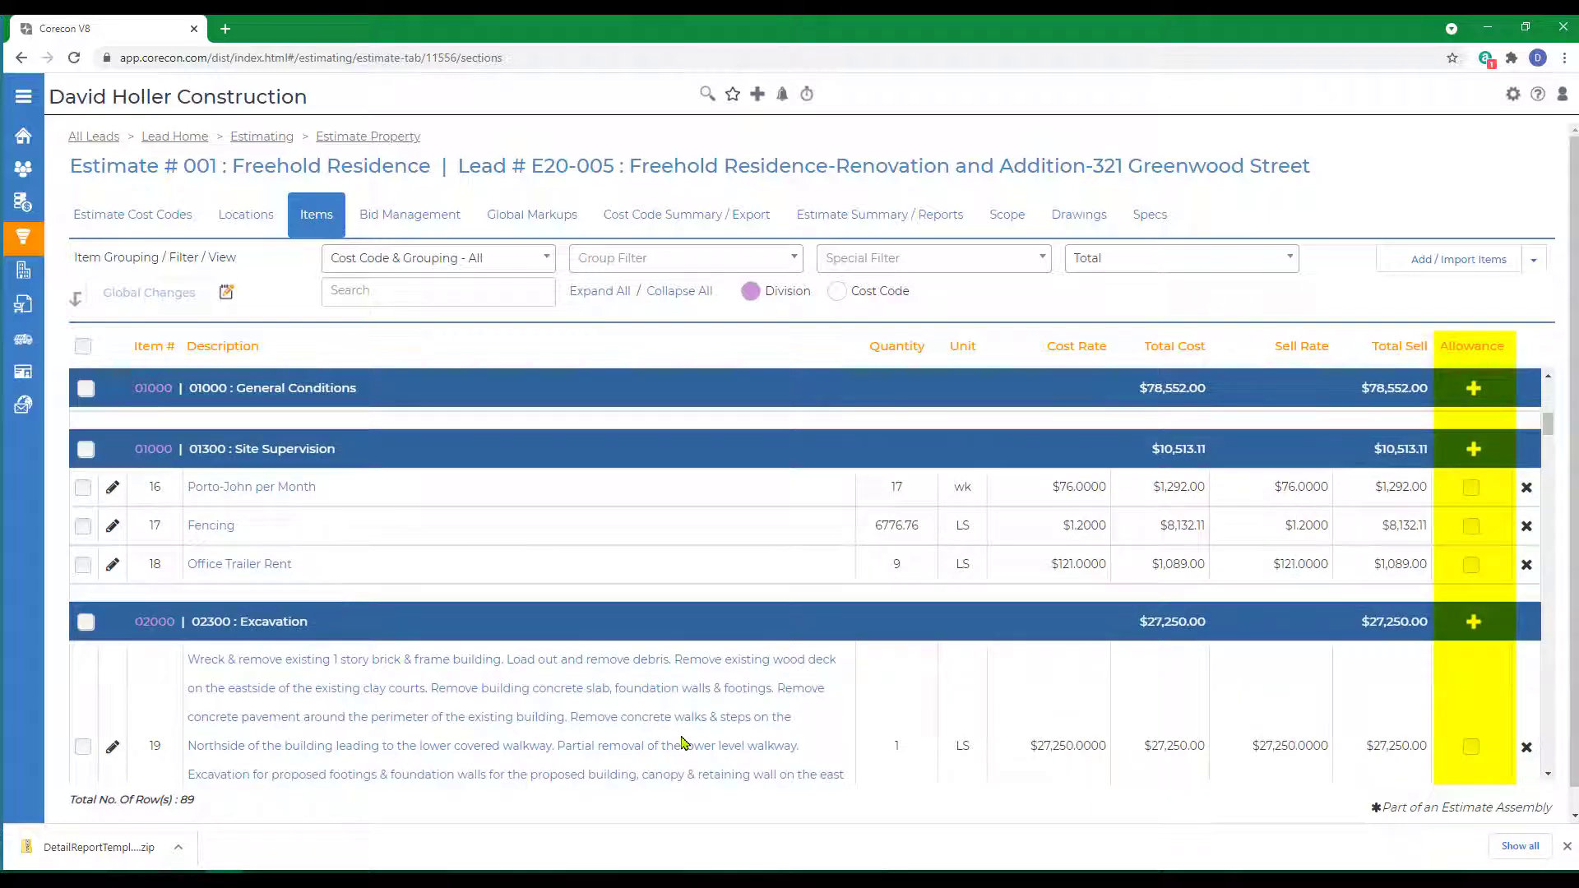
pyautogui.scroll(-10, 681, 743)
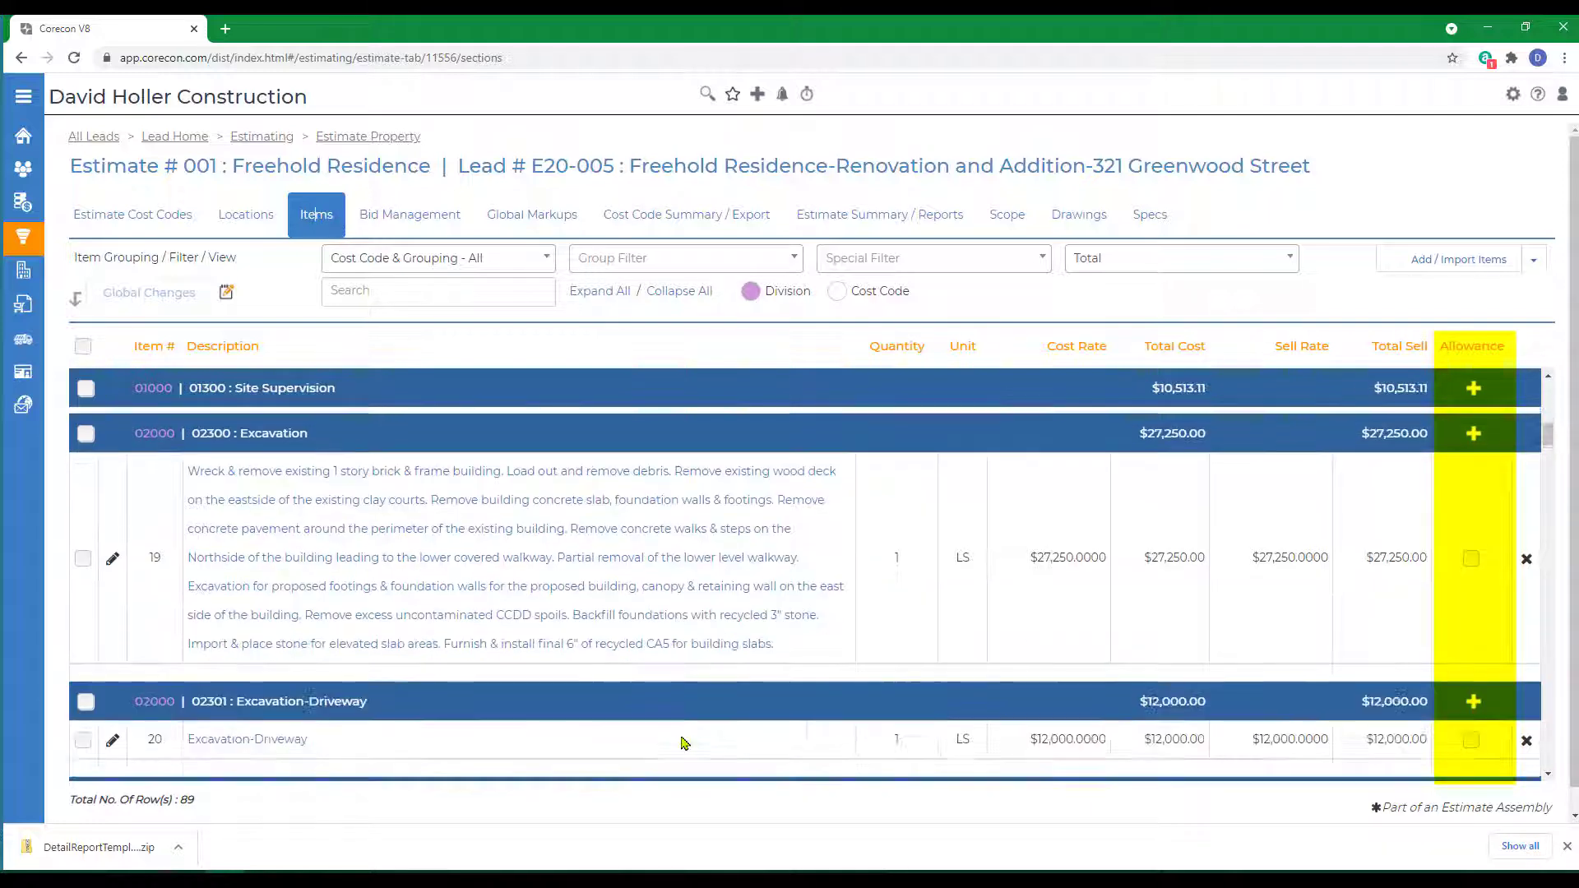
pyautogui.click(1472, 563)
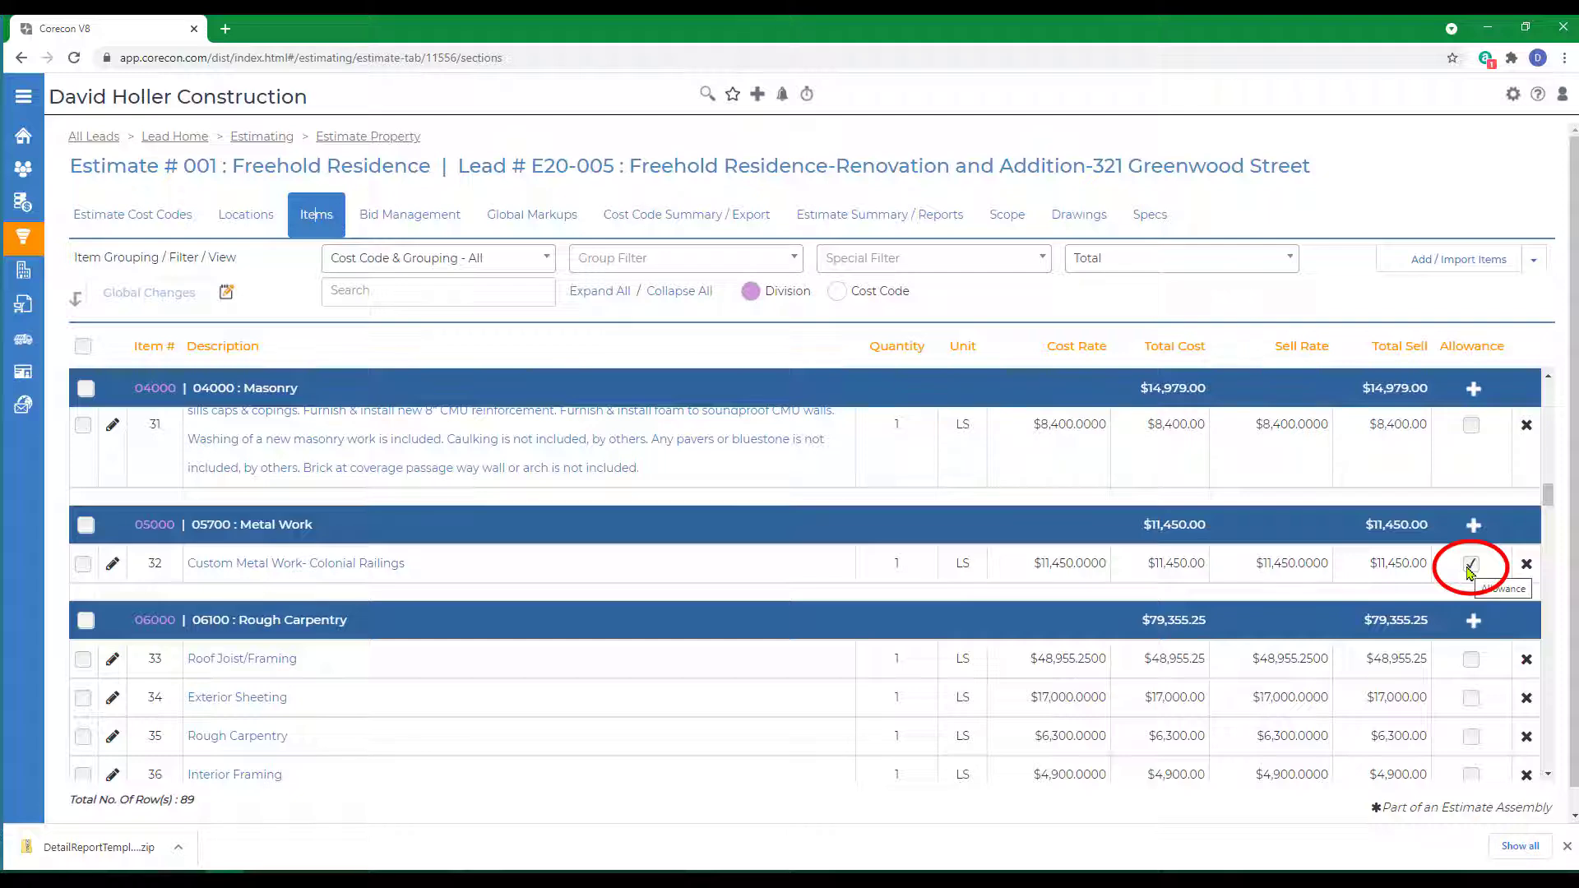
# - Mark the Stanley Entry Package item under Specialty Doors and the Quaker windows item under Windows & Patio Doors as allowances
pyautogui.scroll(-15, 652, 705)
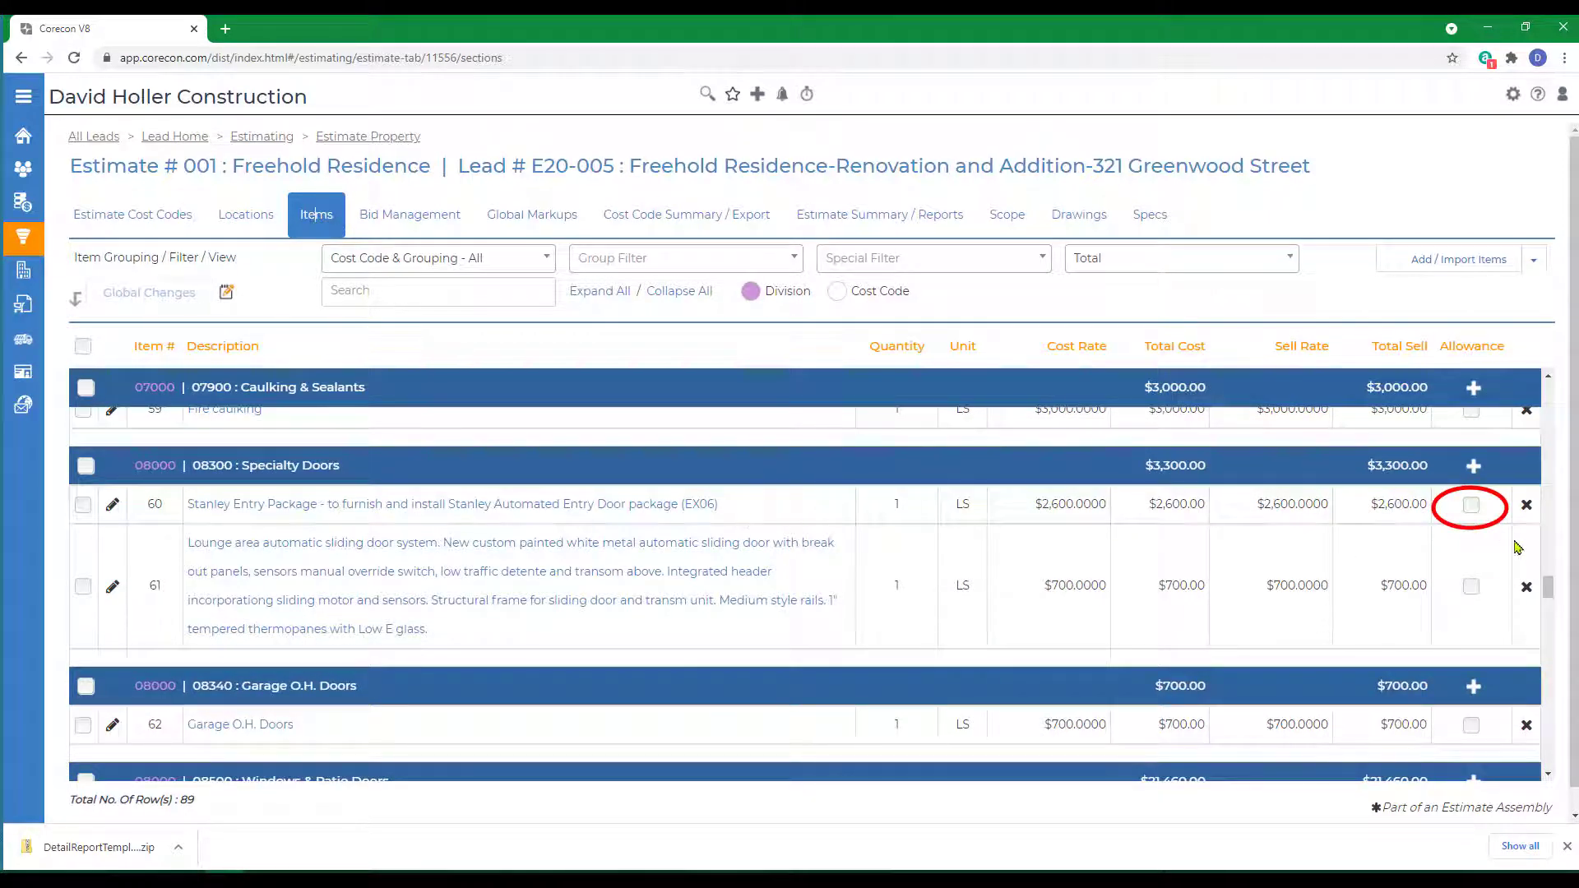
pyautogui.click(1471, 505)
pyautogui.scroll(-3, 503, 703)
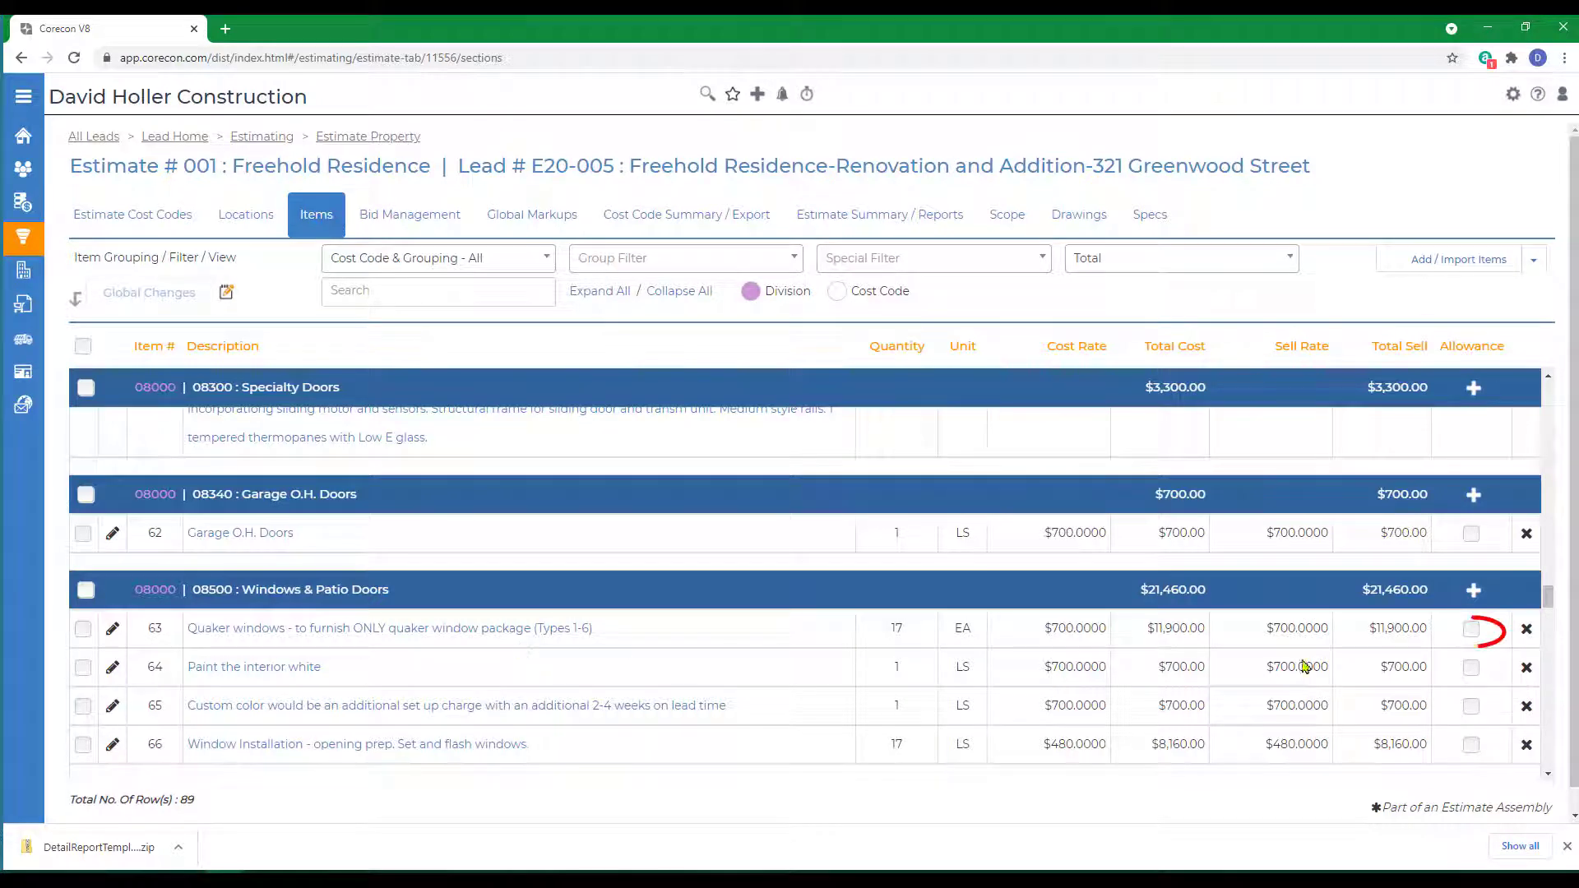
pyautogui.click(1471, 630)
# - Mark the Shower Doors & Glass, Kitchen floor-16"-Daltile and Appliance Package items as allowances
pyautogui.scroll(-2, 608, 777)
pyautogui.scroll(-3, 609, 777)
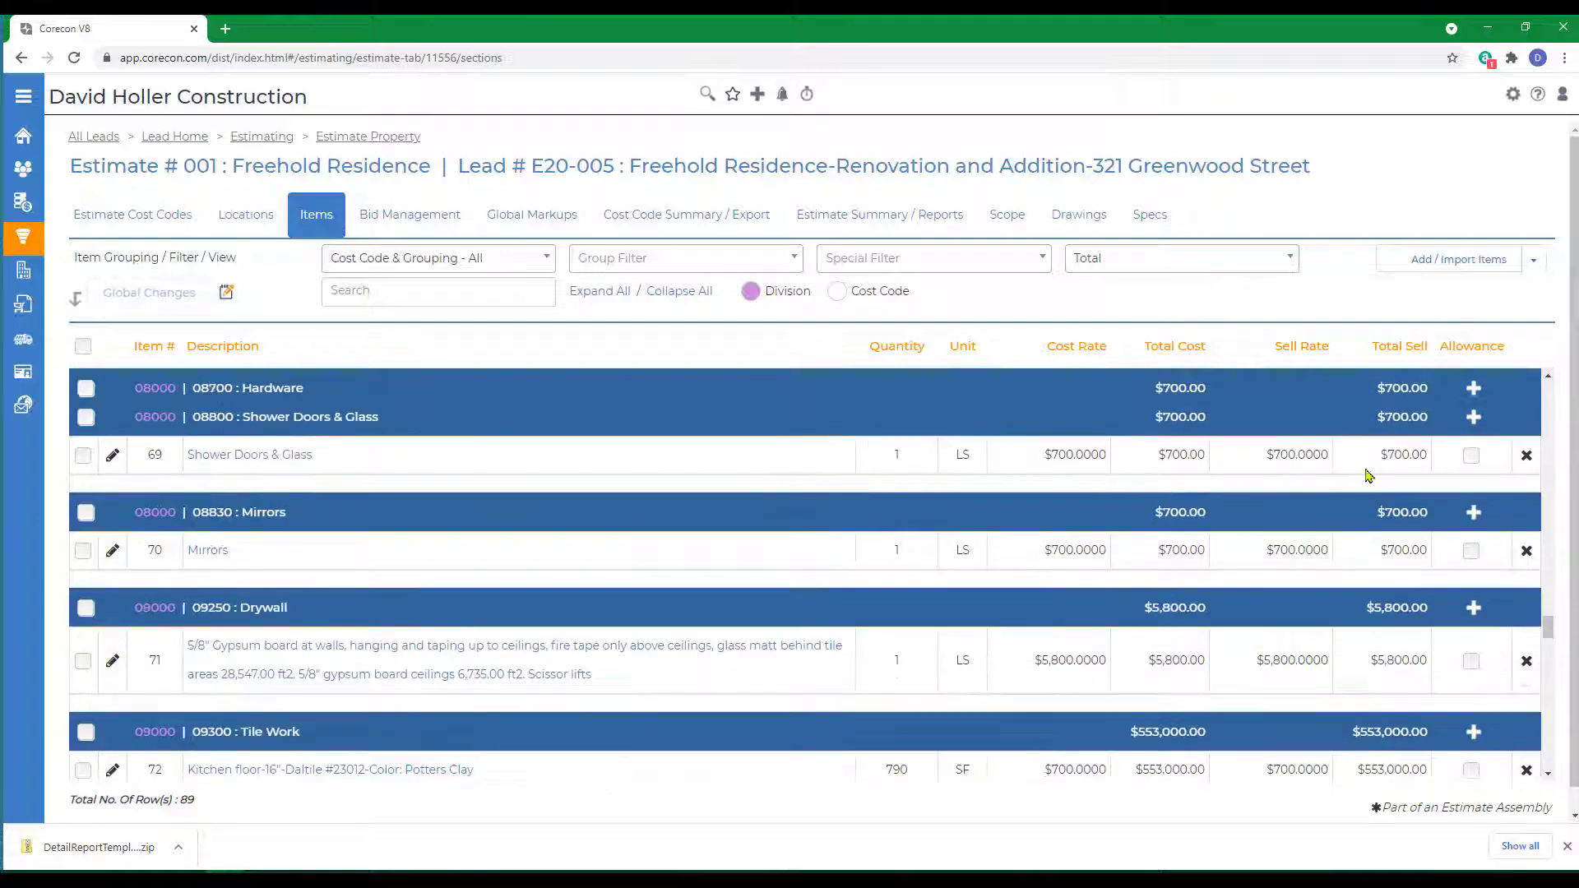
pyautogui.click(1472, 459)
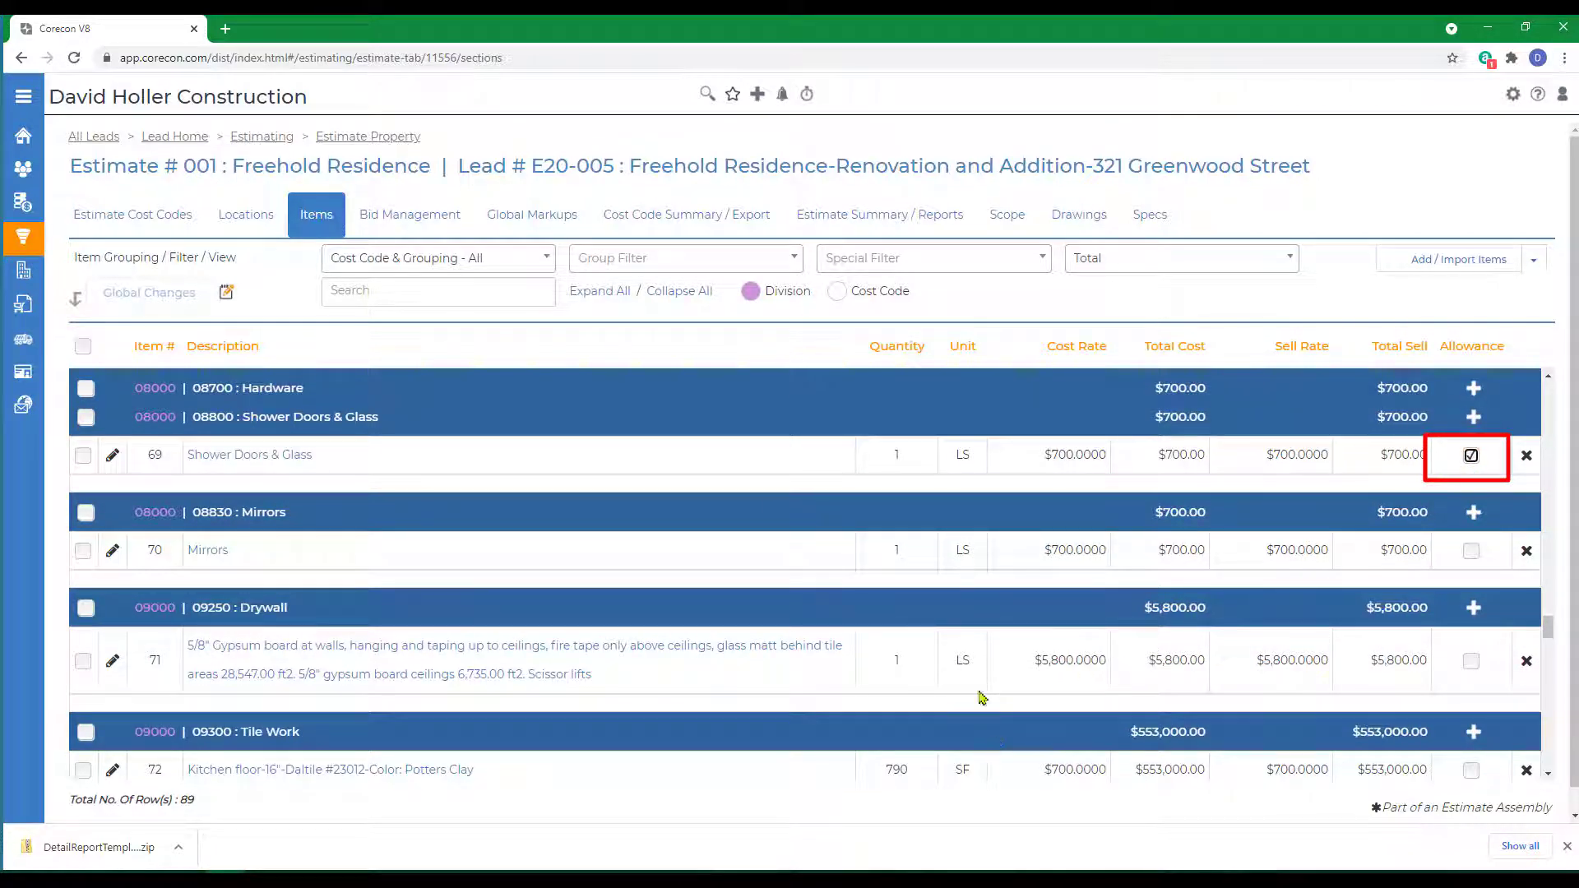
pyautogui.scroll(-2, 1441, 587)
pyautogui.click(1471, 578)
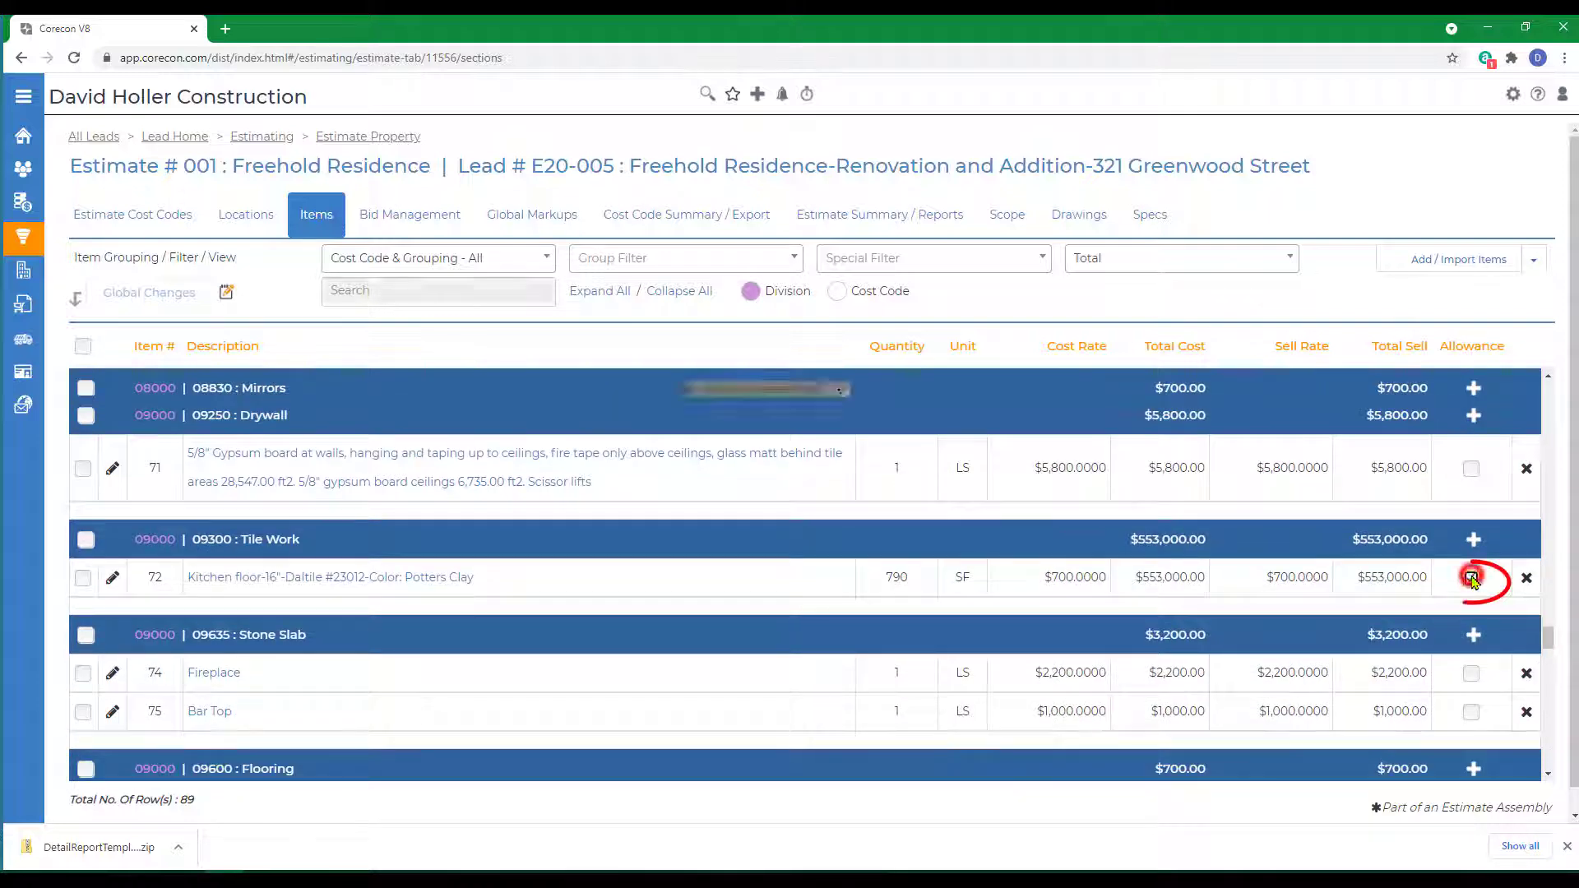
pyautogui.scroll(-8, 700, 613)
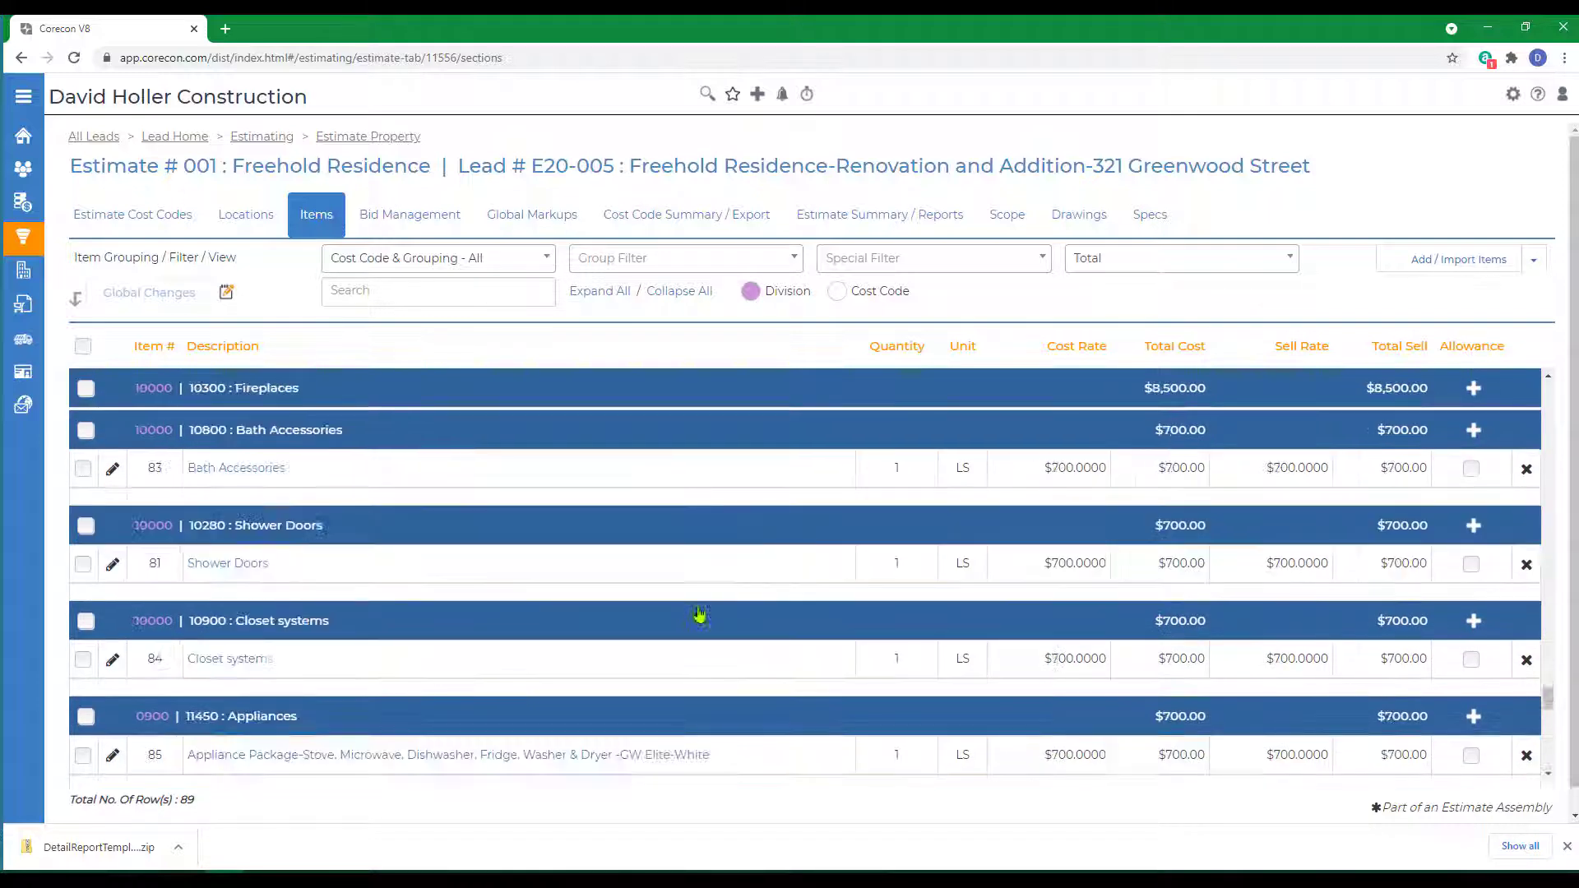
pyautogui.click(1471, 564)
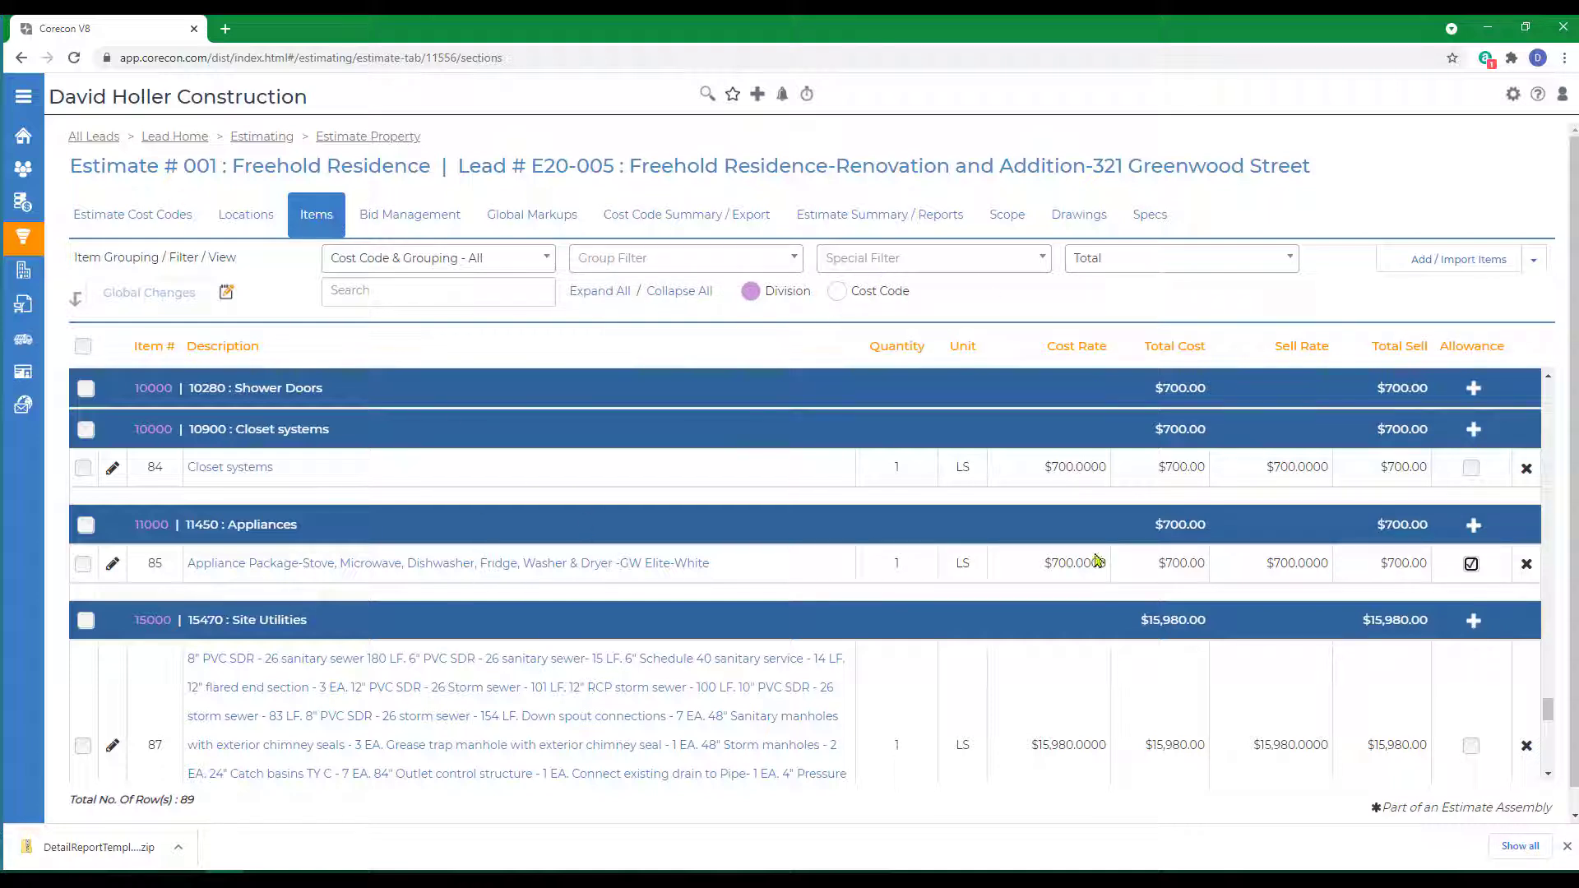
# - Filter the estimate items to Allowance Items under cost code grouping, and change the grouping to Cost Code Grouping - Division Only
pyautogui.click(892, 268)
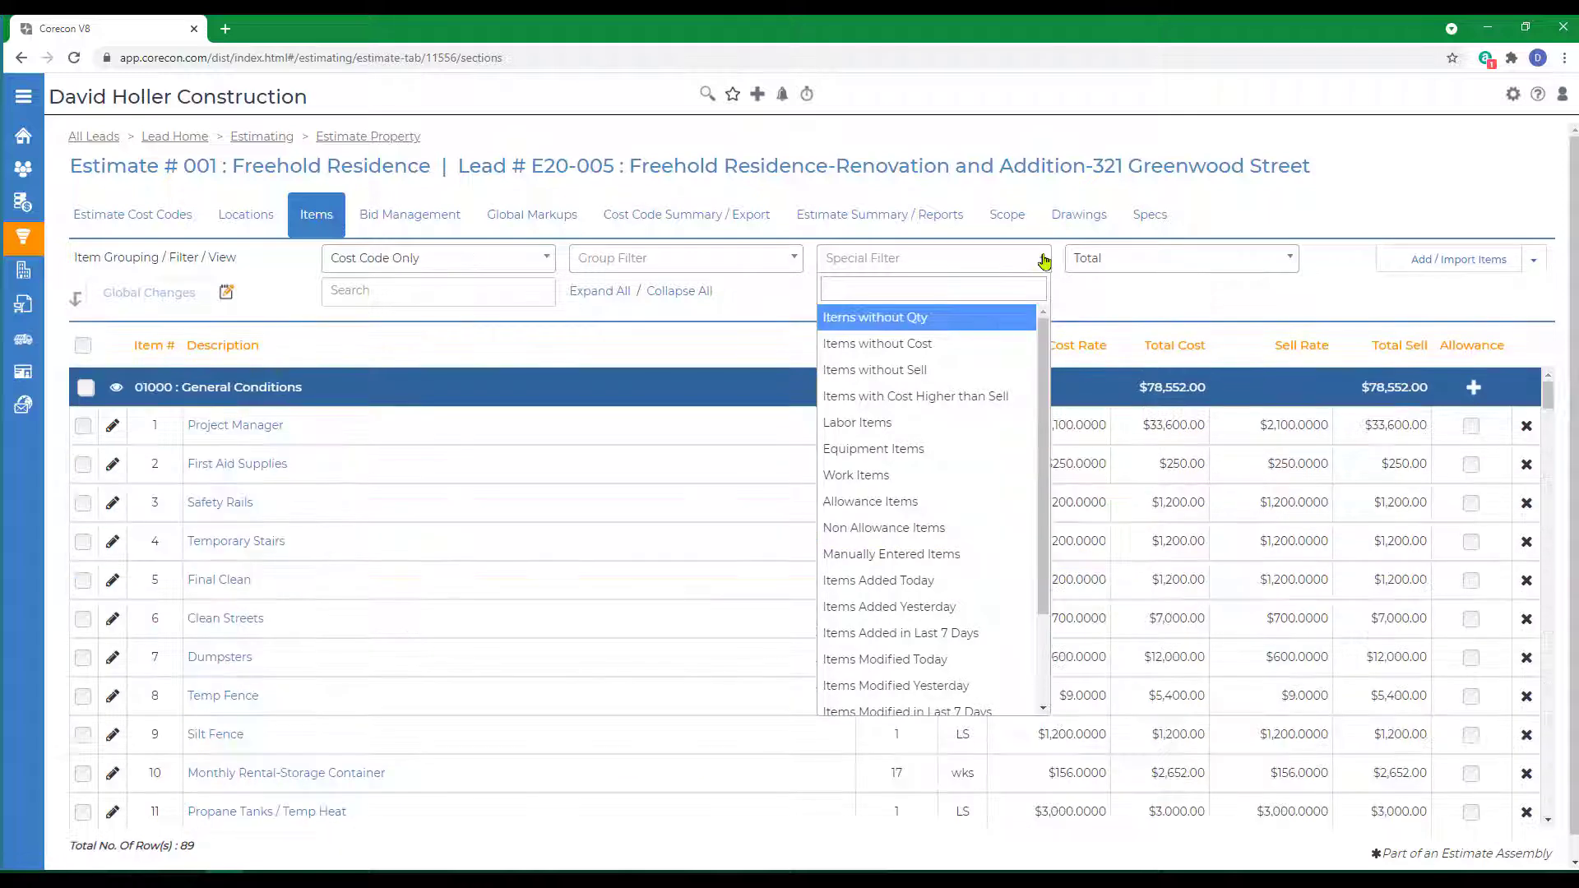
pyautogui.click(890, 504)
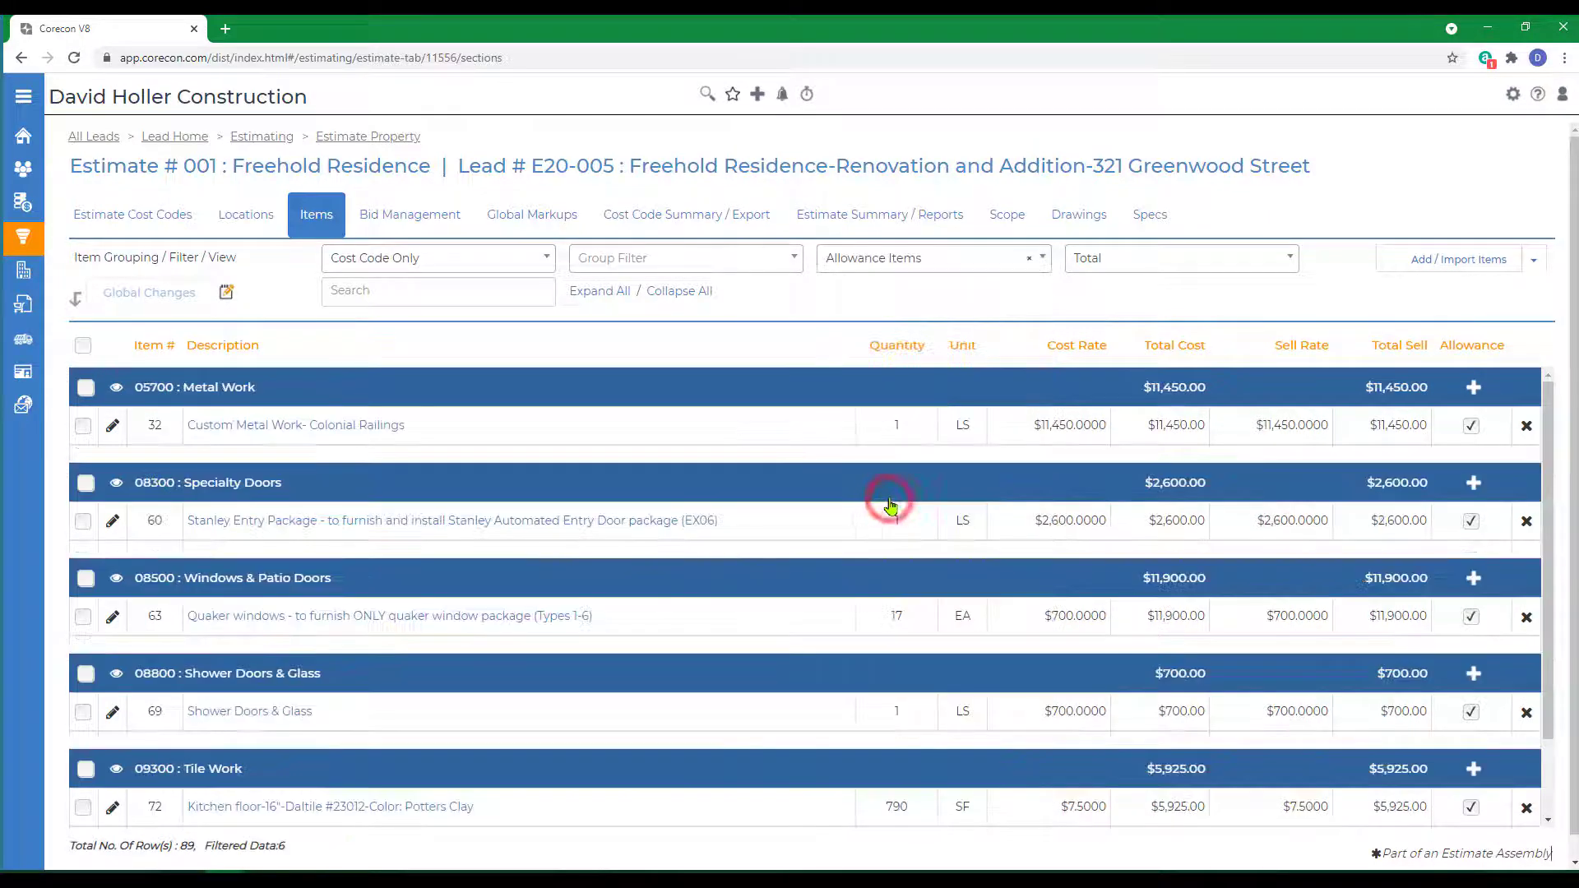
pyautogui.click(548, 260)
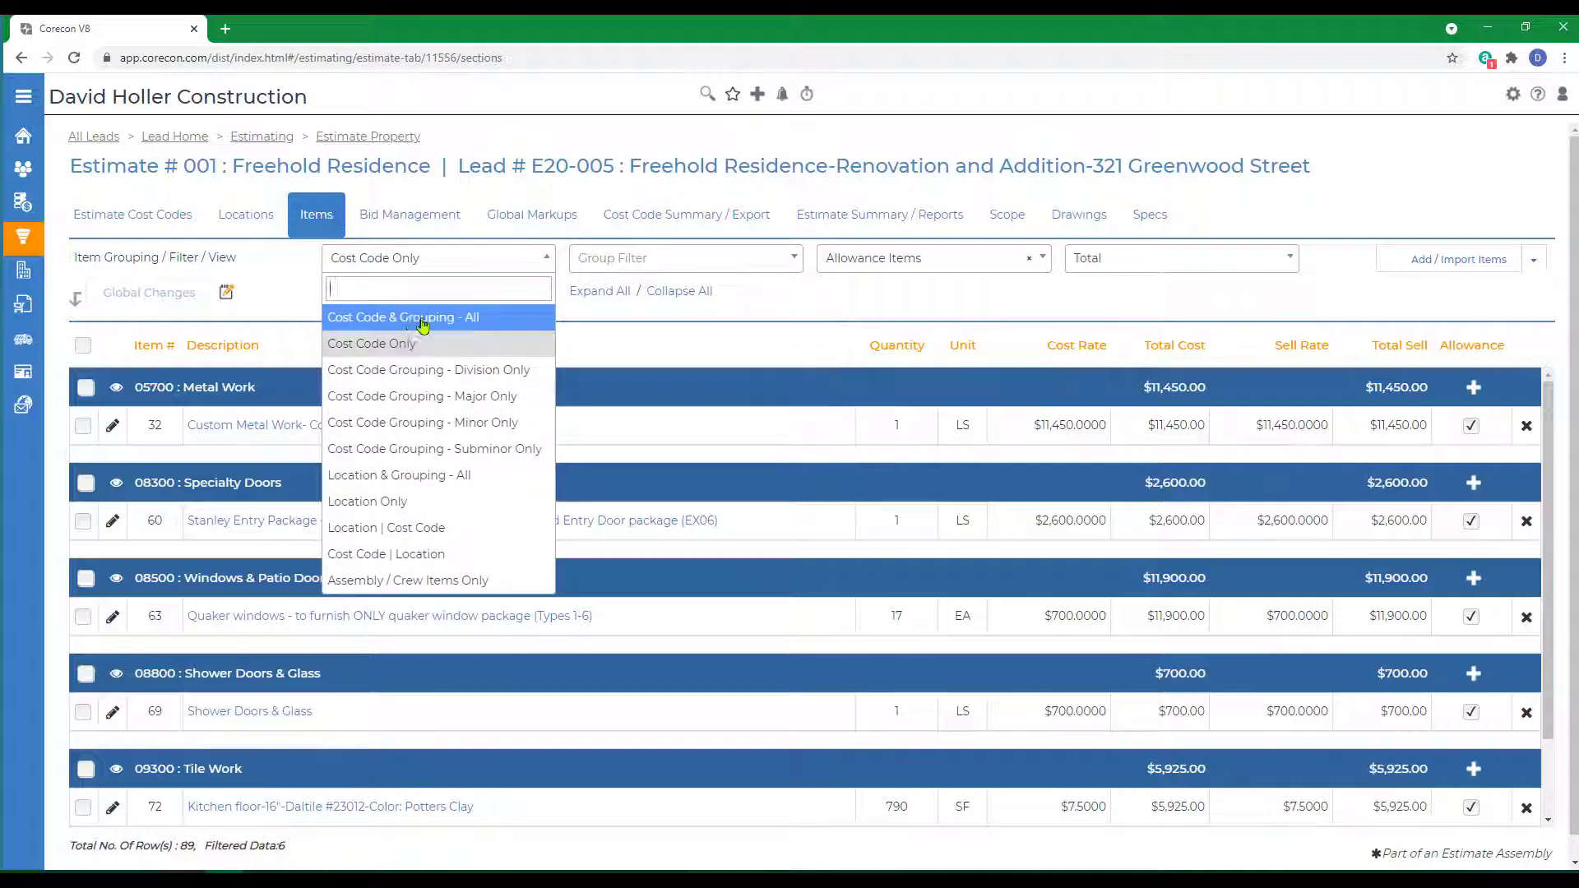
pyautogui.click(354, 377)
# - Filter the division-grouped items to Allowance Items, and switch the filter to Non Allowance Items
pyautogui.click(1034, 262)
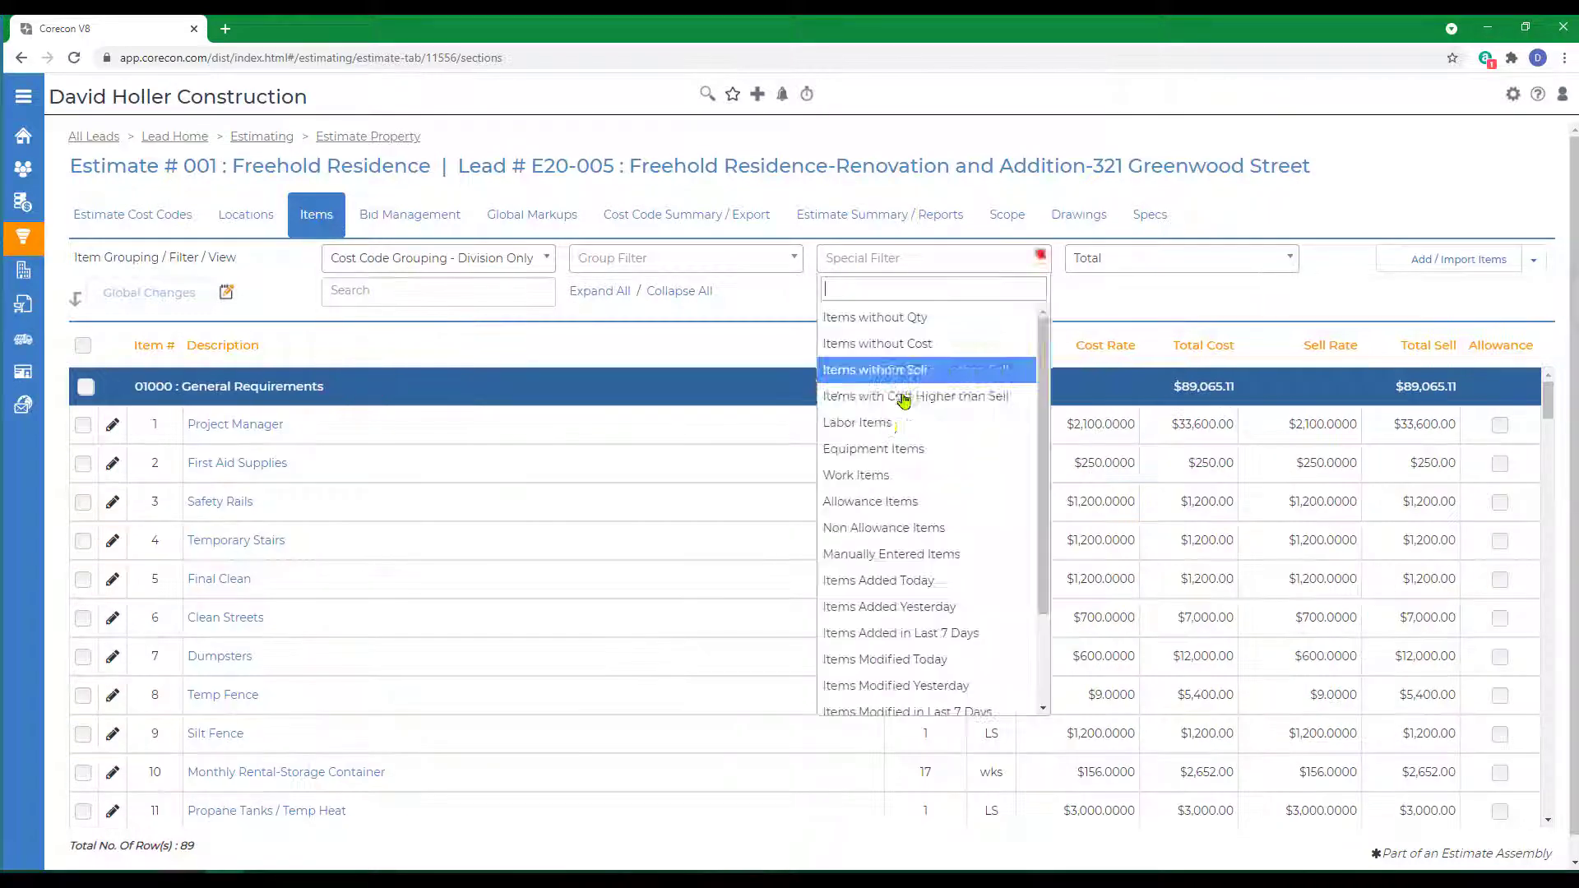
pyautogui.click(878, 501)
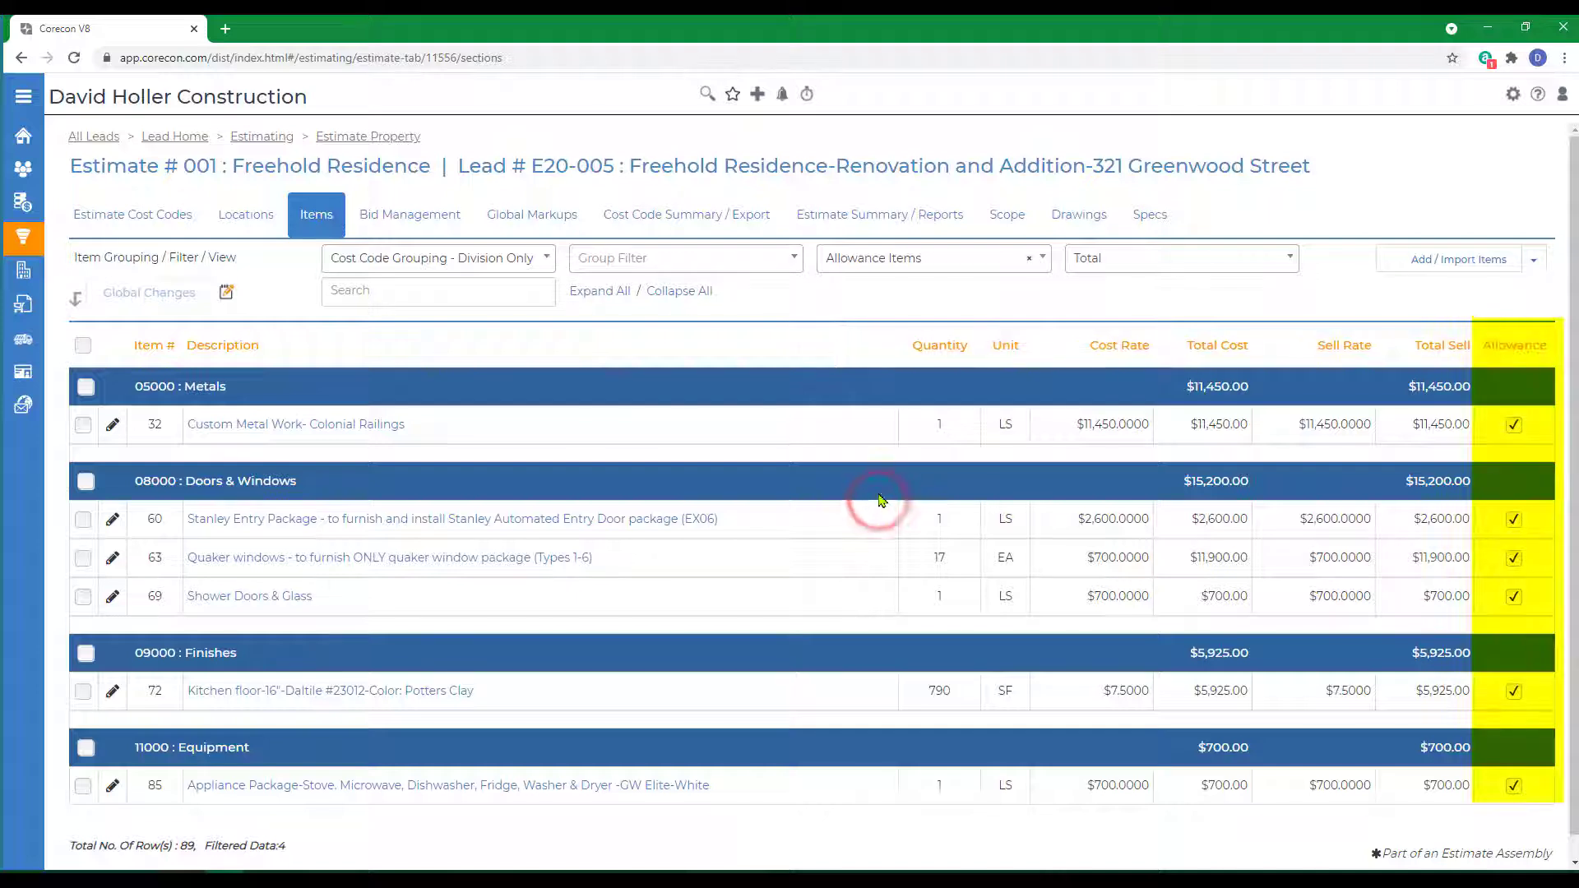
pyautogui.scroll(-1, 879, 499)
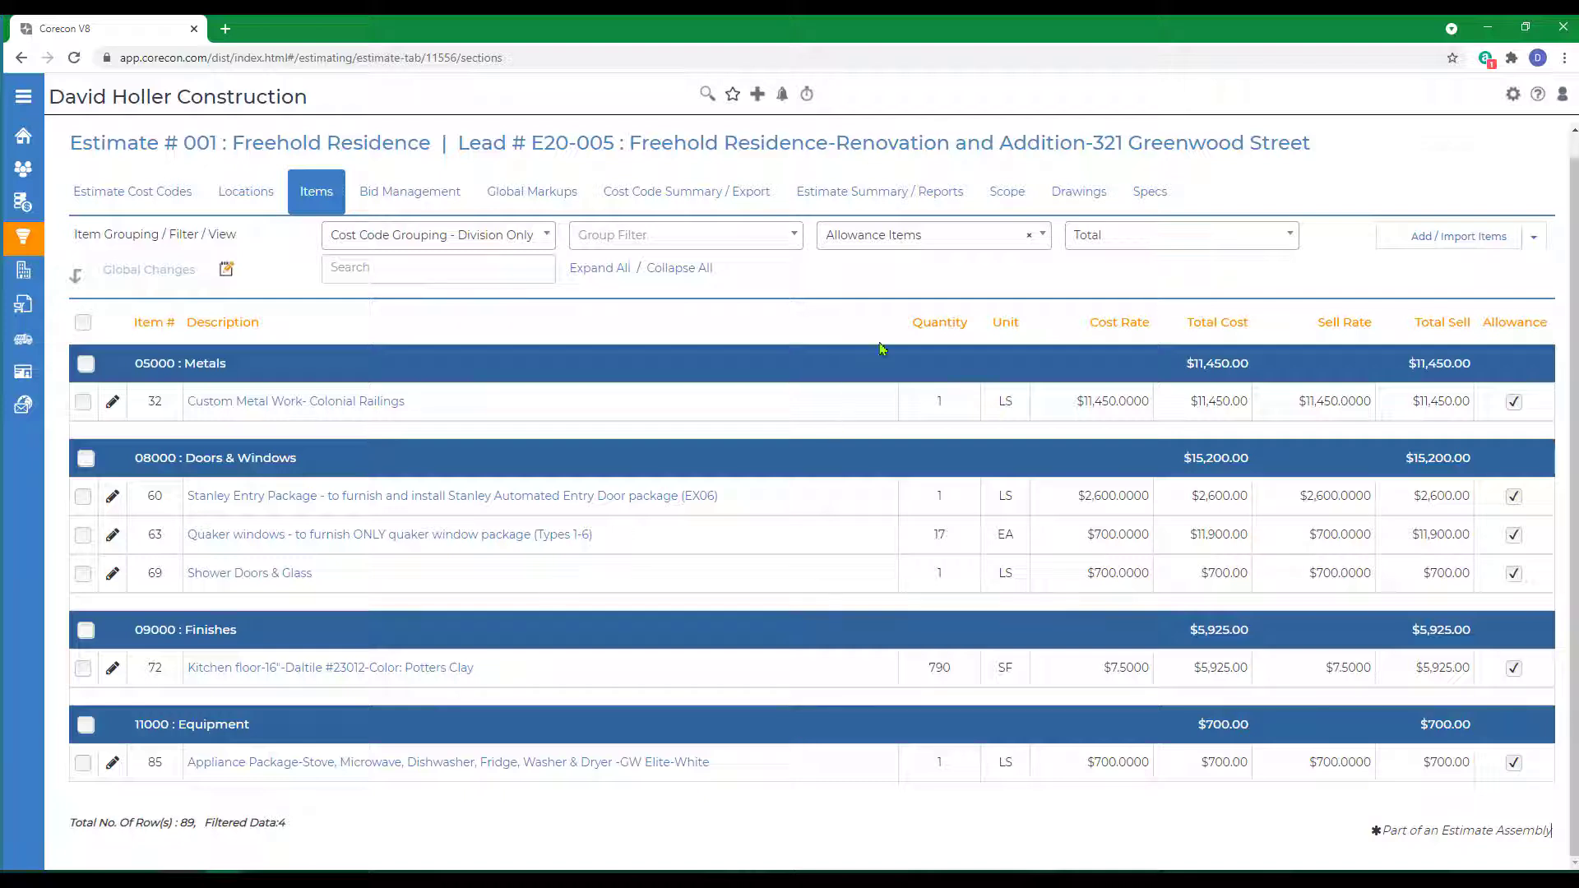
pyautogui.click(888, 238)
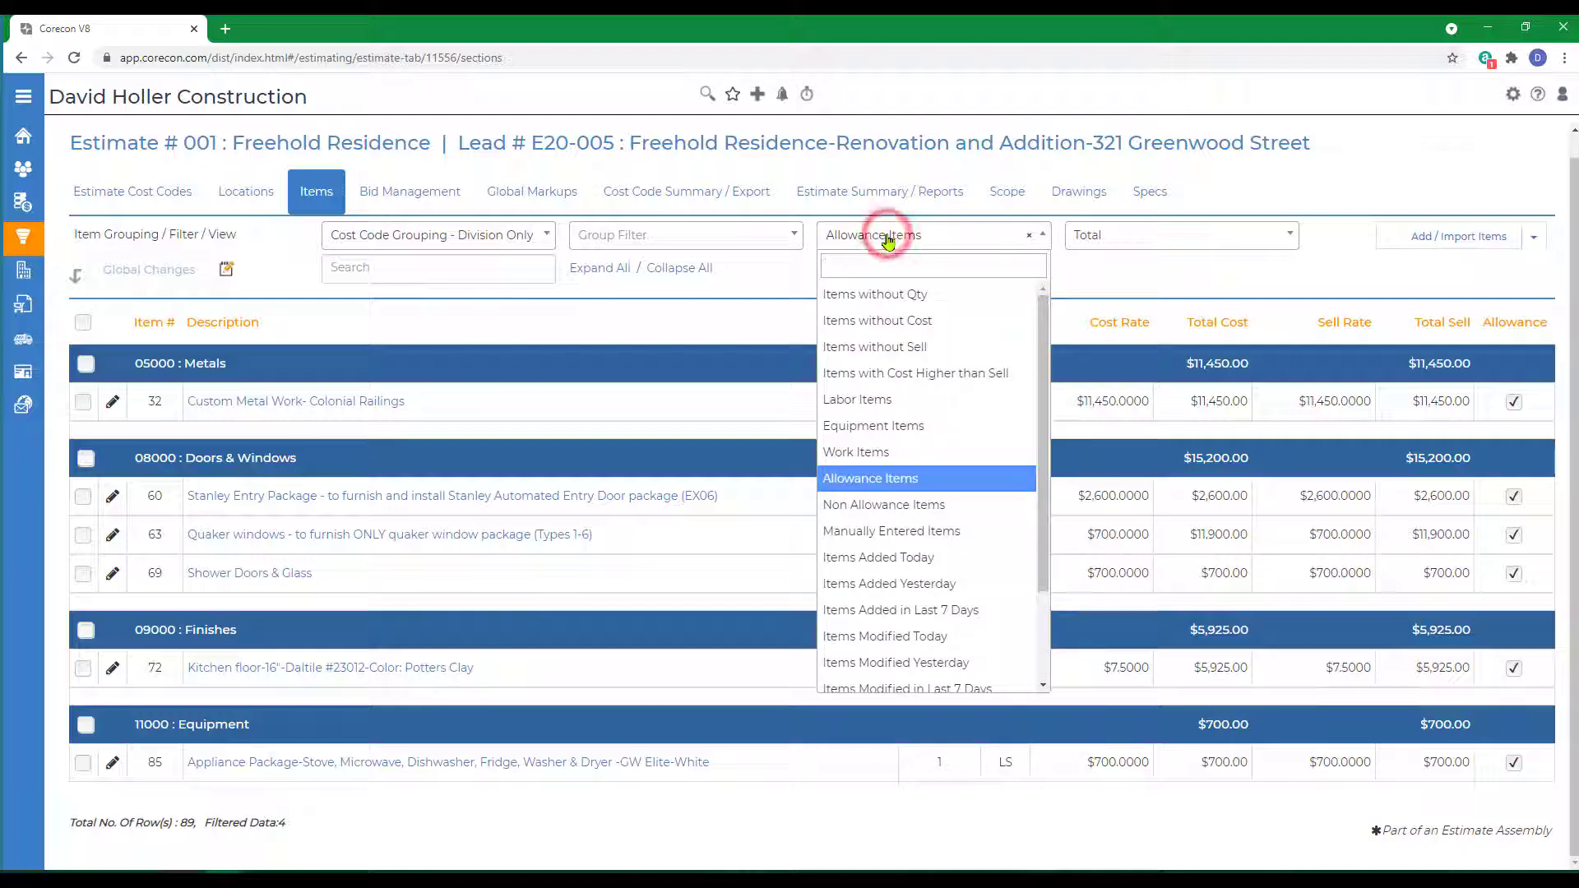
pyautogui.click(893, 504)
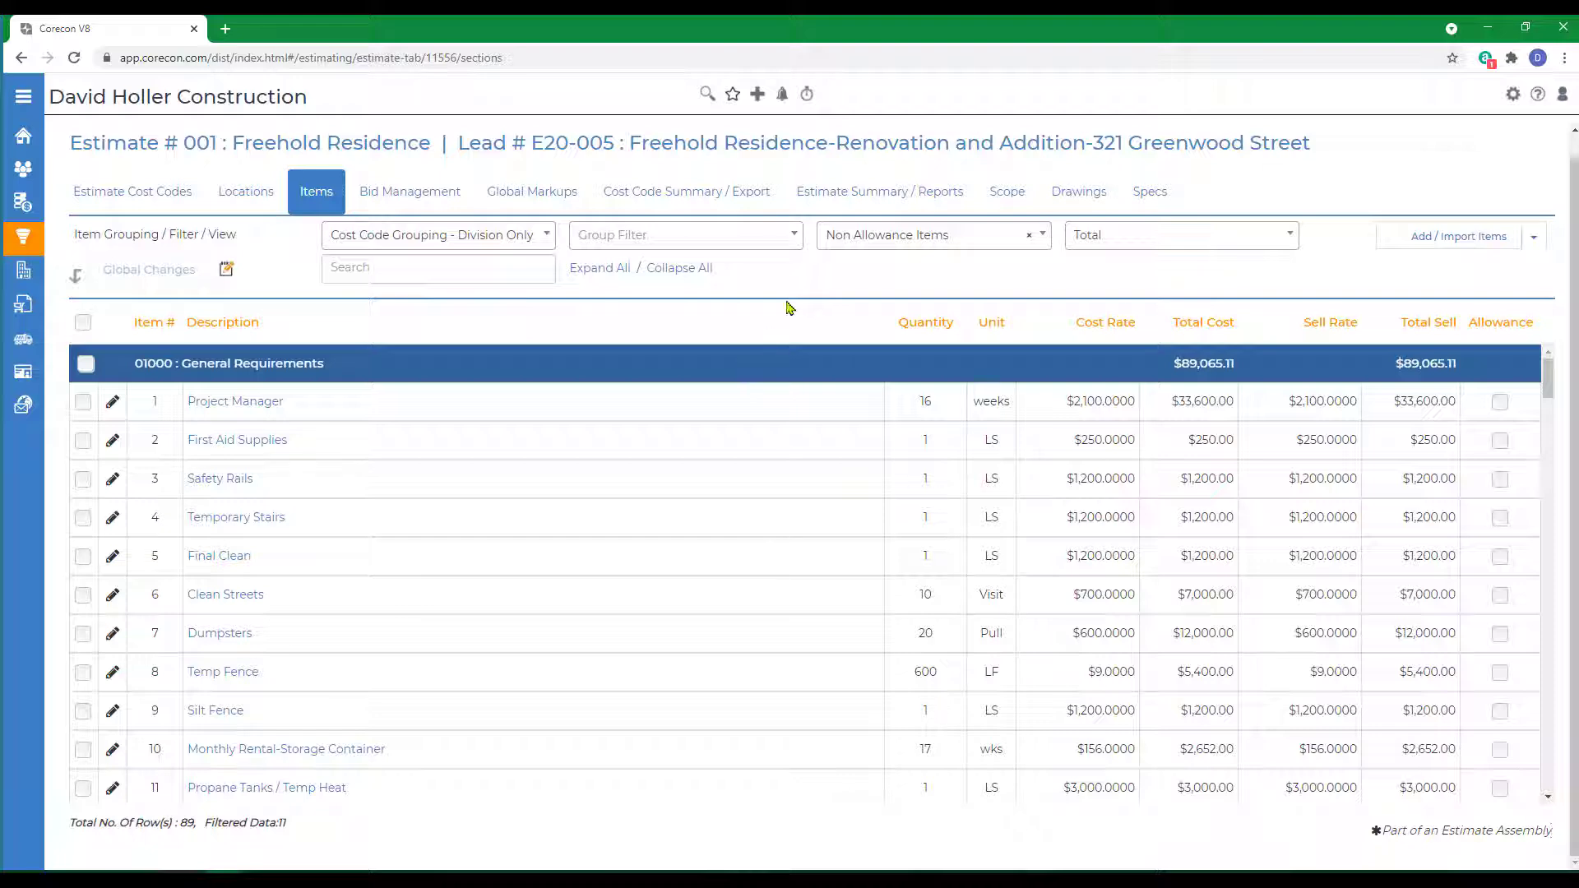
# - Print the estimate proposal as PDF with Items Grouped By Cost Code and template 20-12_EstimateProposal-ItemsGroupedAllowanceCostCode-ItemPricing-Scope
pyautogui.click(843, 198)
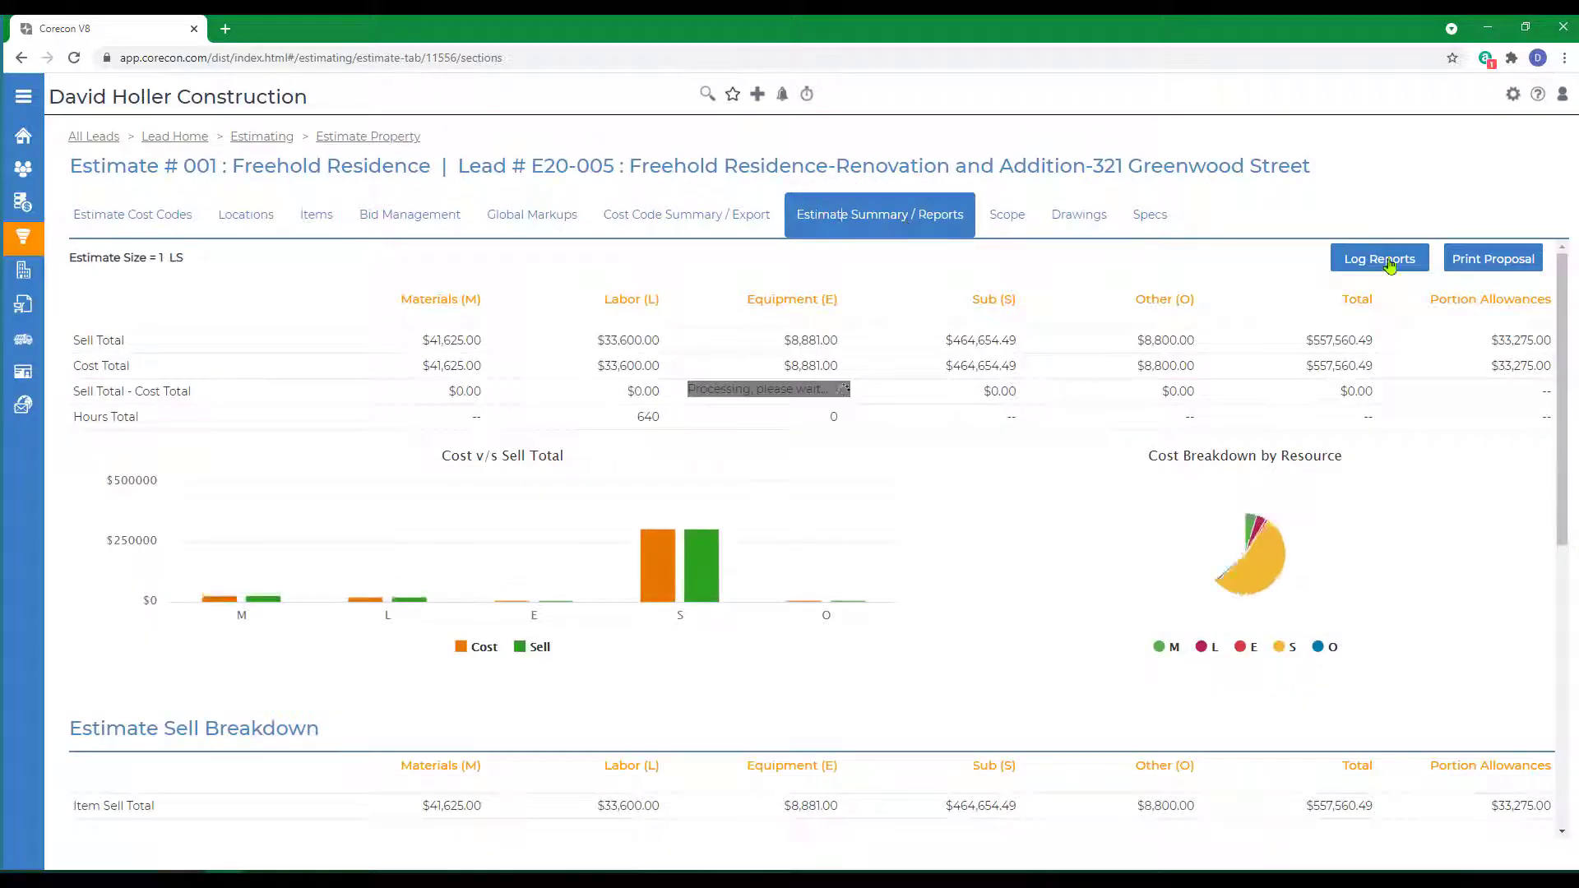
pyautogui.click(1481, 259)
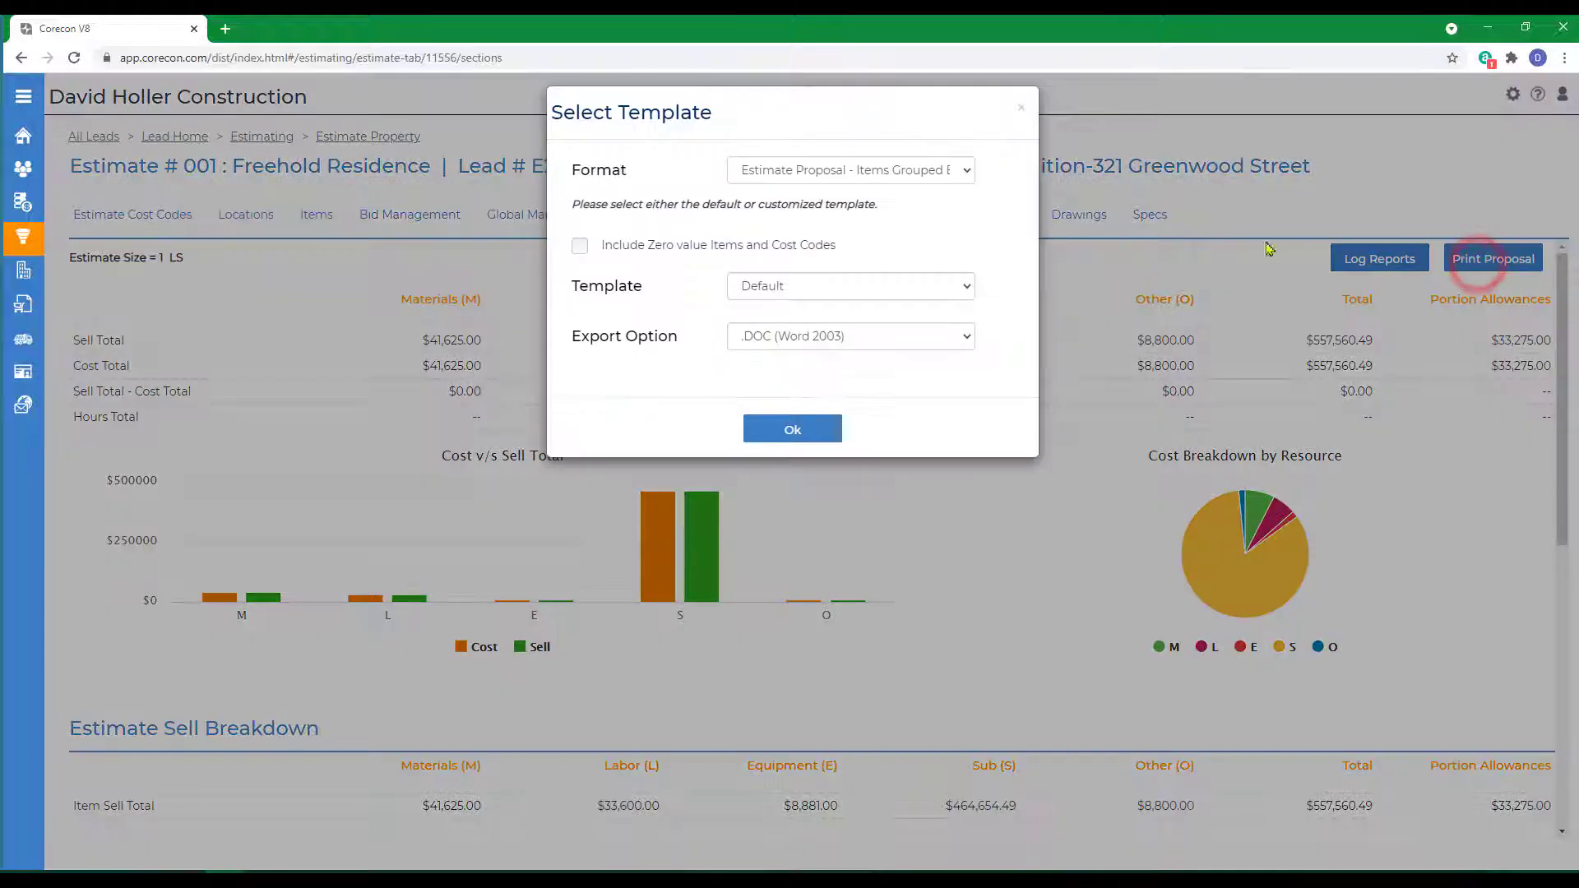
pyautogui.click(773, 173)
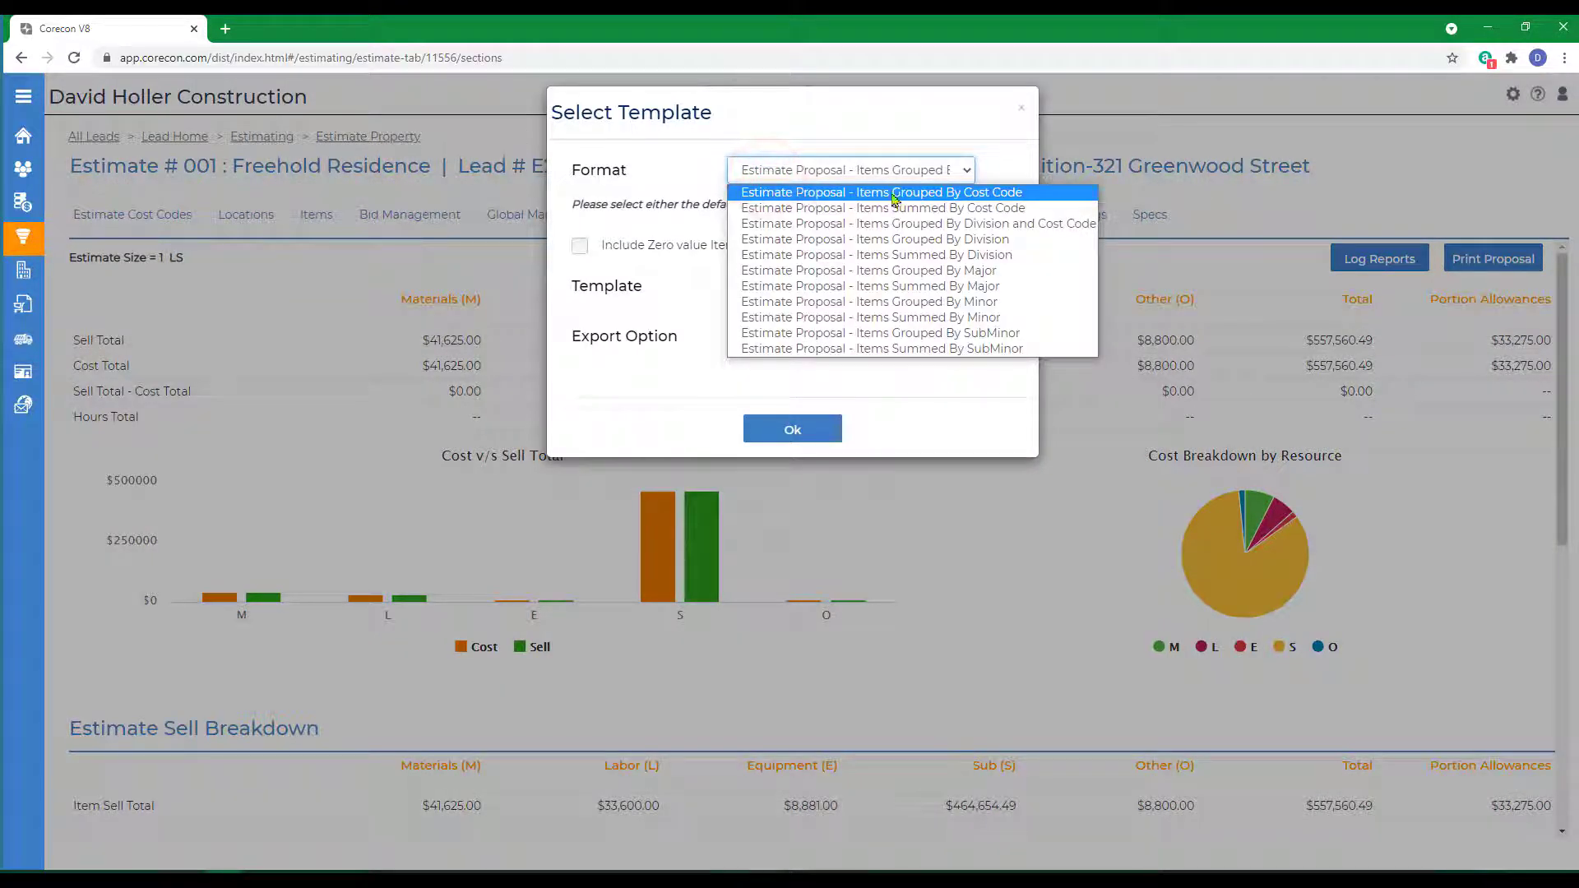
pyautogui.click(993, 194)
pyautogui.click(775, 287)
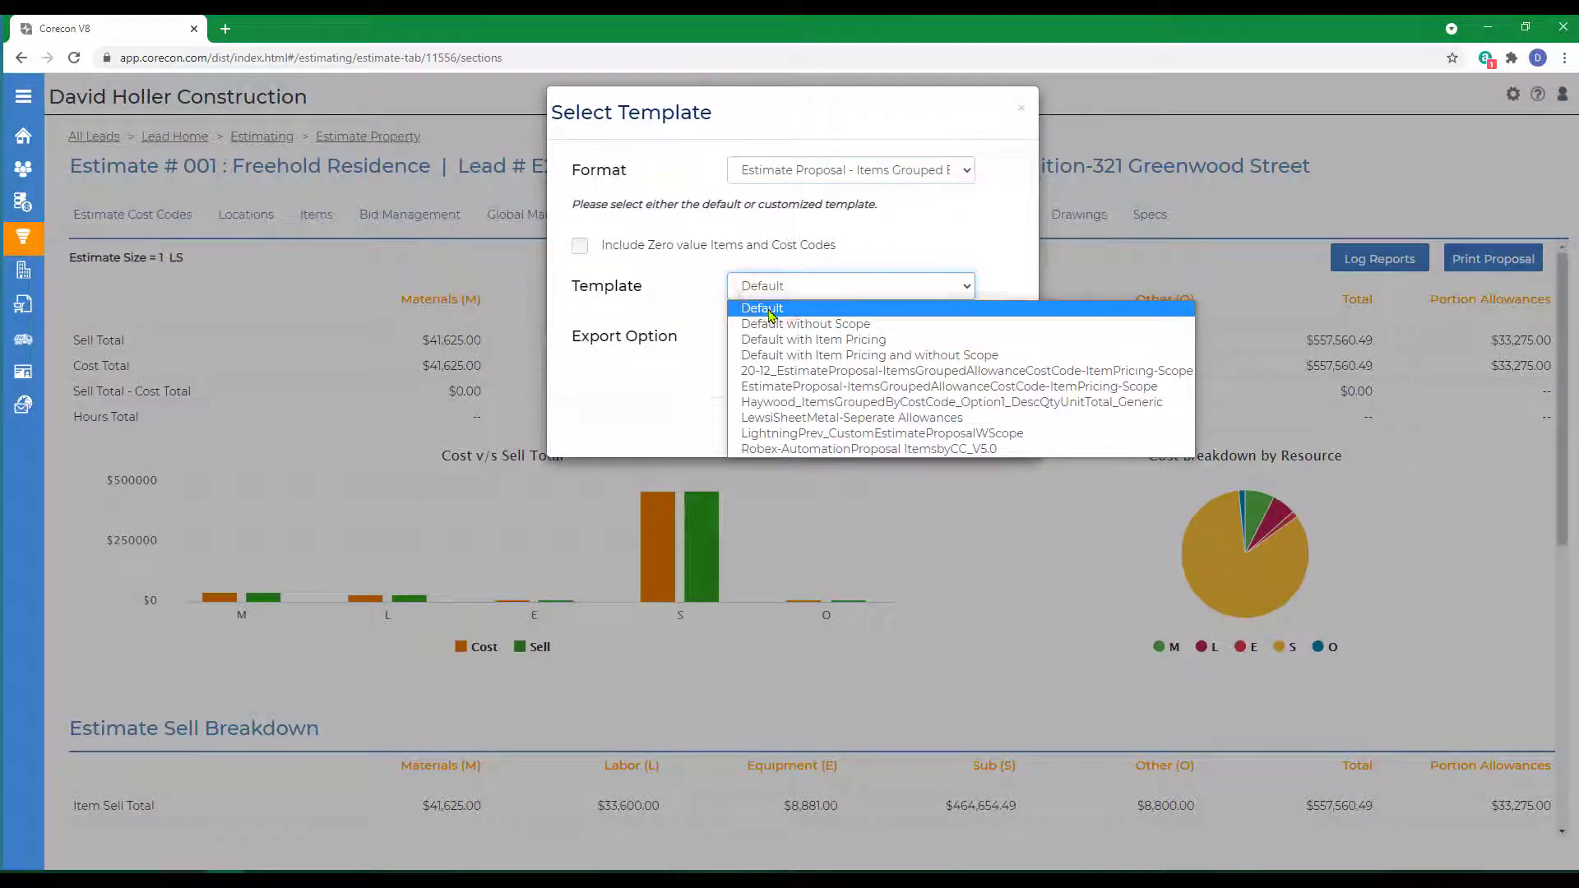
pyautogui.click(798, 376)
pyautogui.click(808, 336)
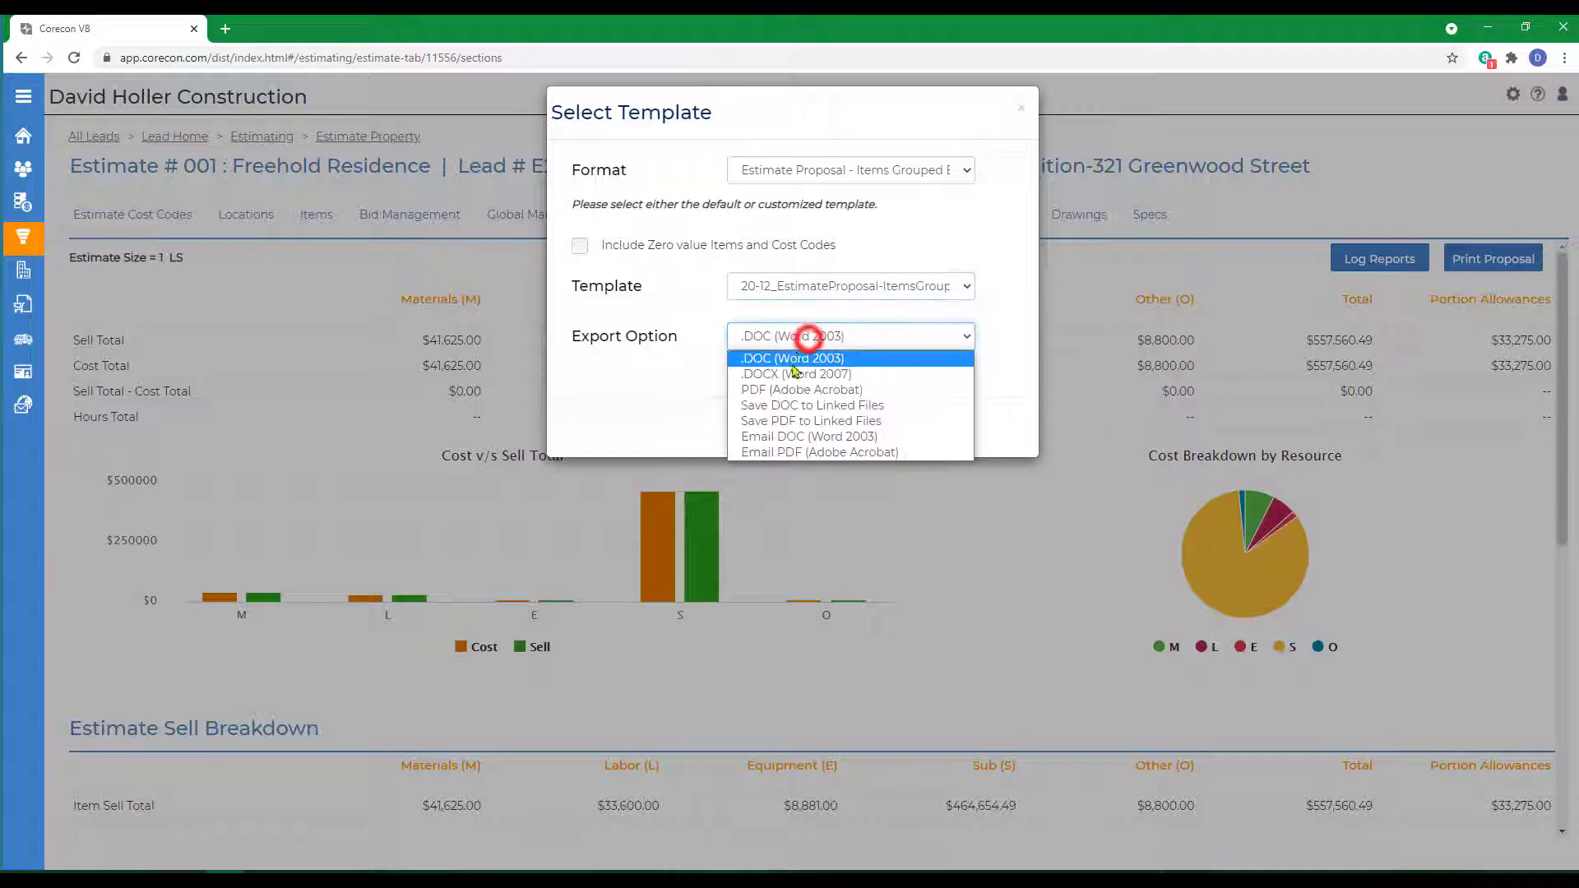
pyautogui.click(802, 389)
pyautogui.click(792, 425)
# - Read through the proposal PDF from the scope text and Standard Items to the Allowance Items section and its totals
pyautogui.scroll(-7, 874, 497)
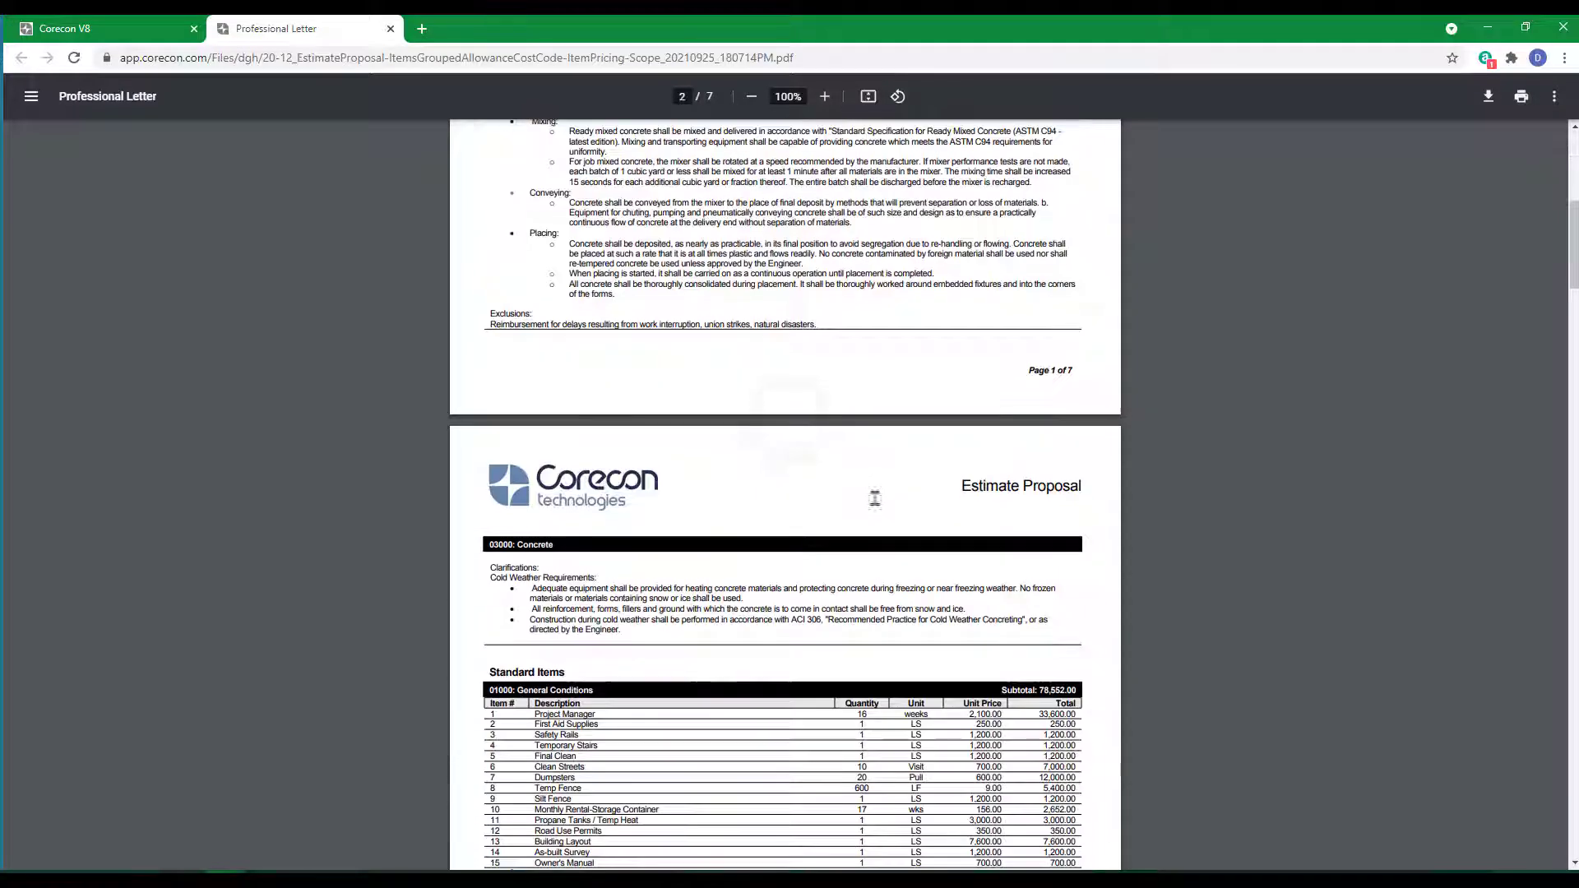
pyautogui.scroll(-7, 875, 498)
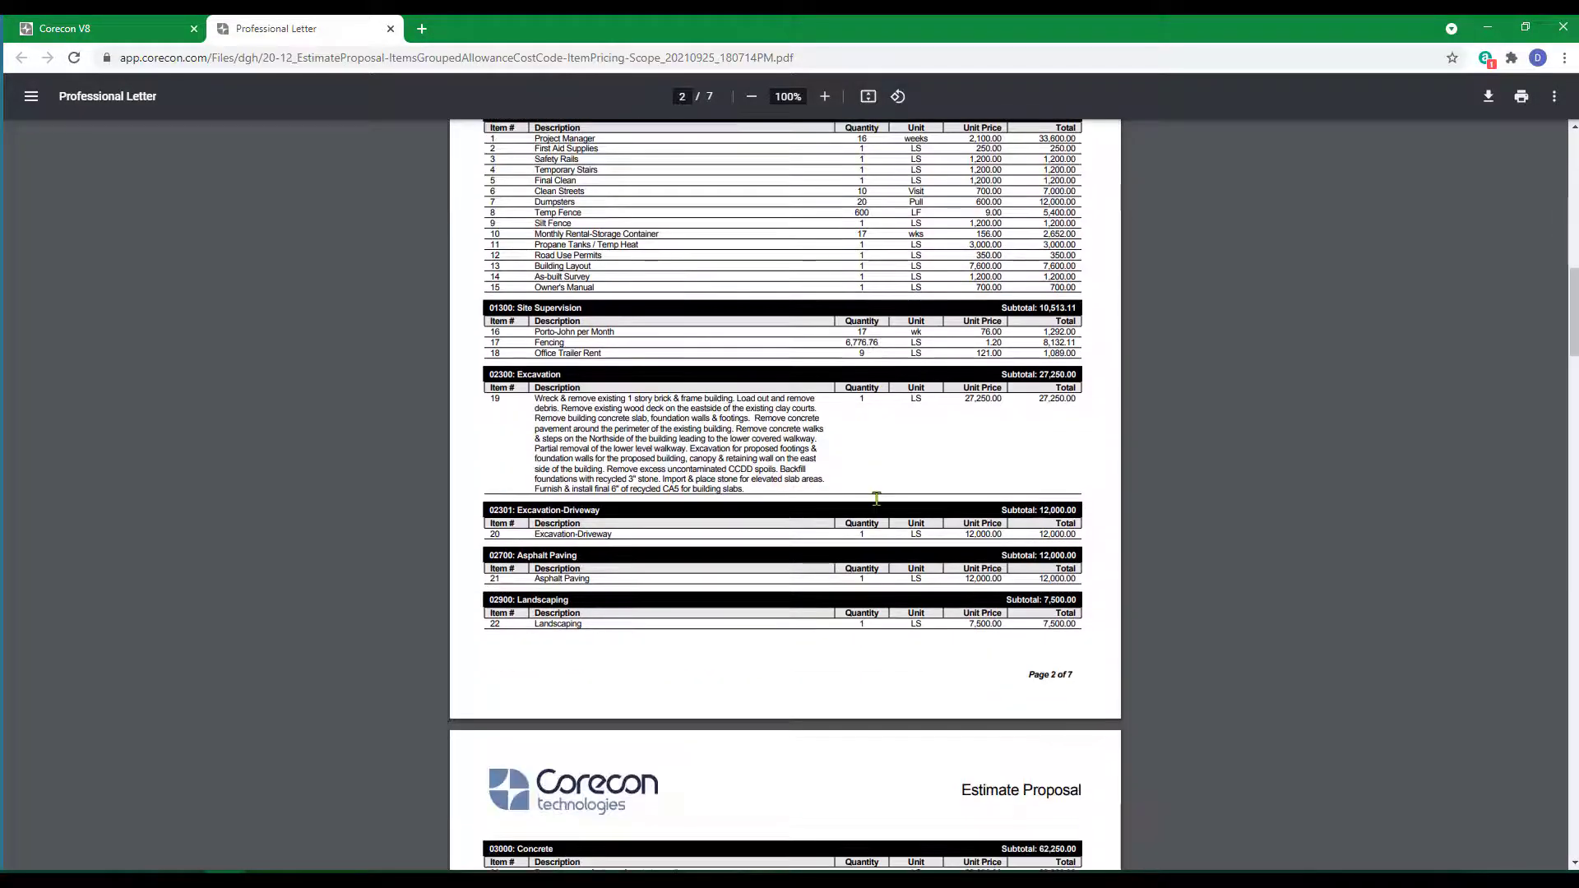
pyautogui.scroll(-14, 875, 498)
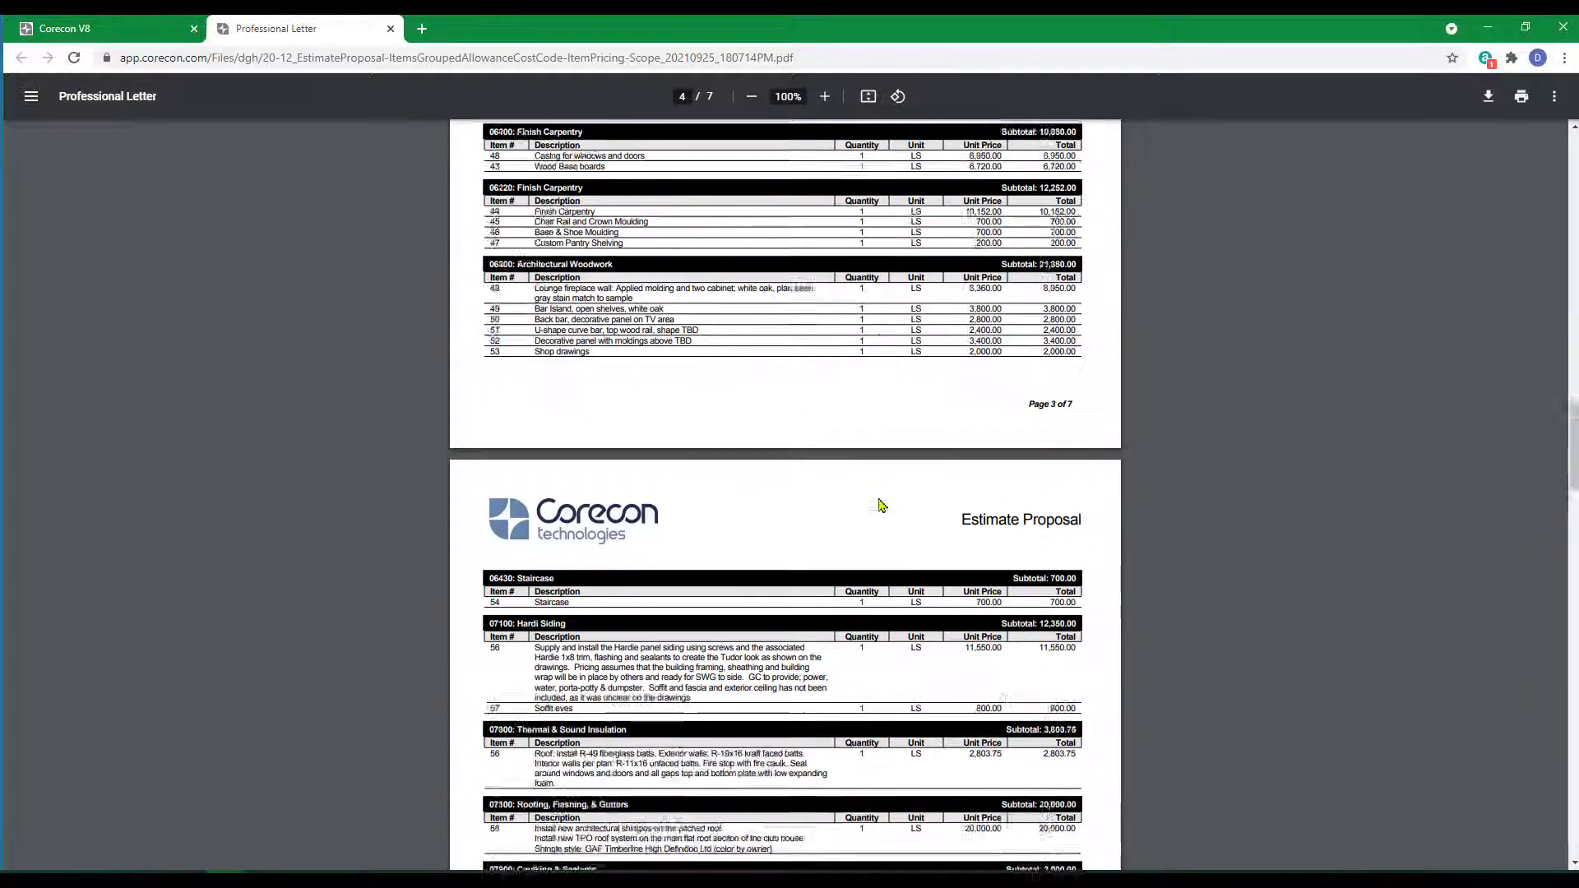
pyautogui.scroll(-16, 882, 503)
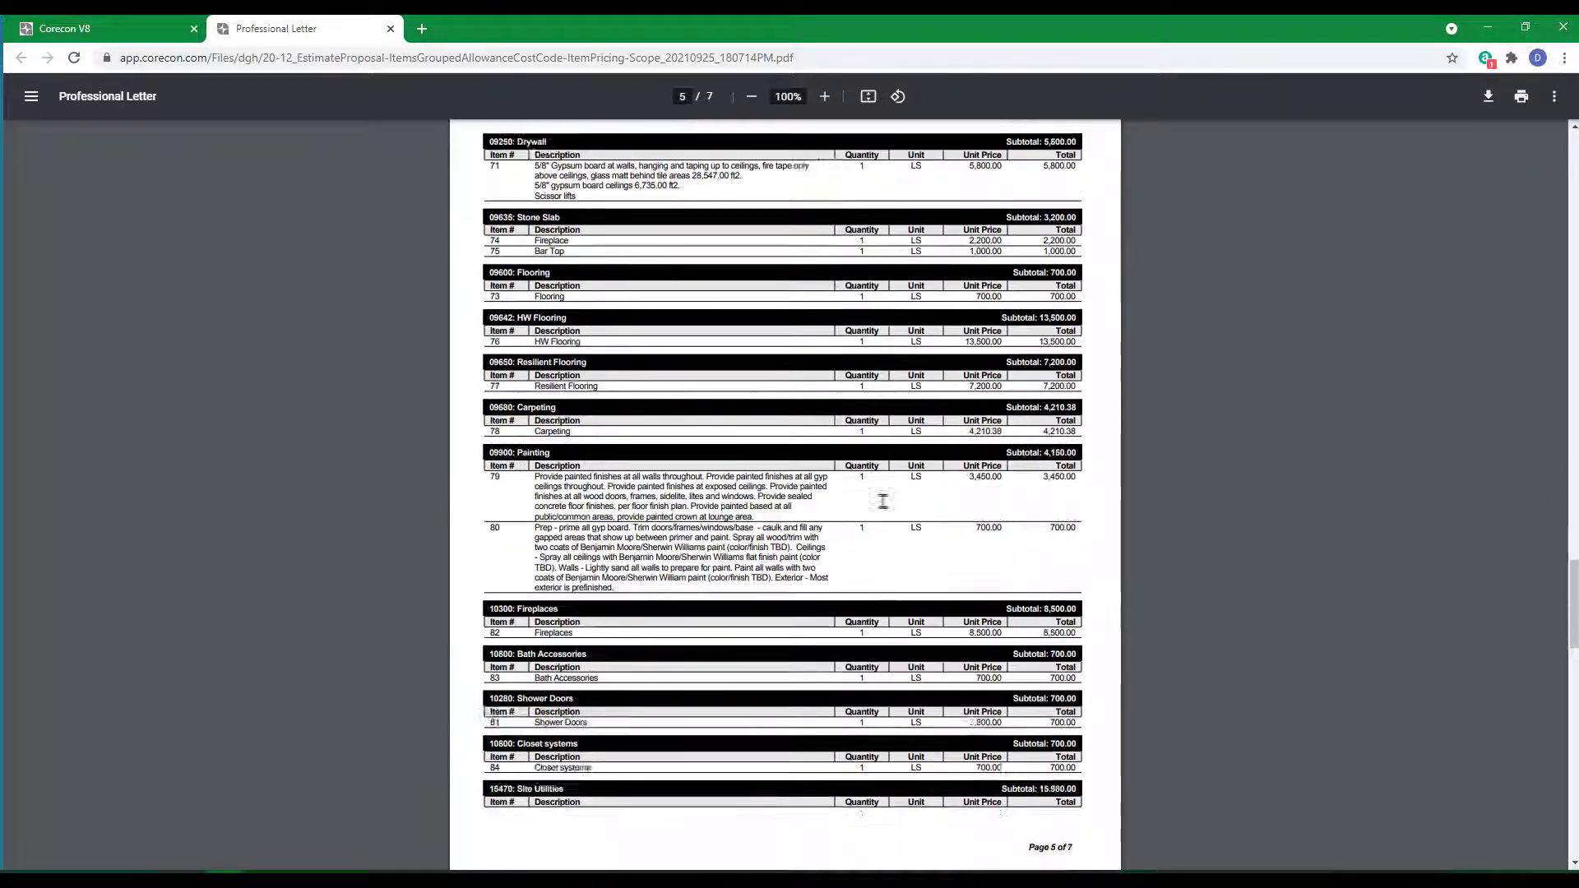
pyautogui.scroll(-17, 883, 501)
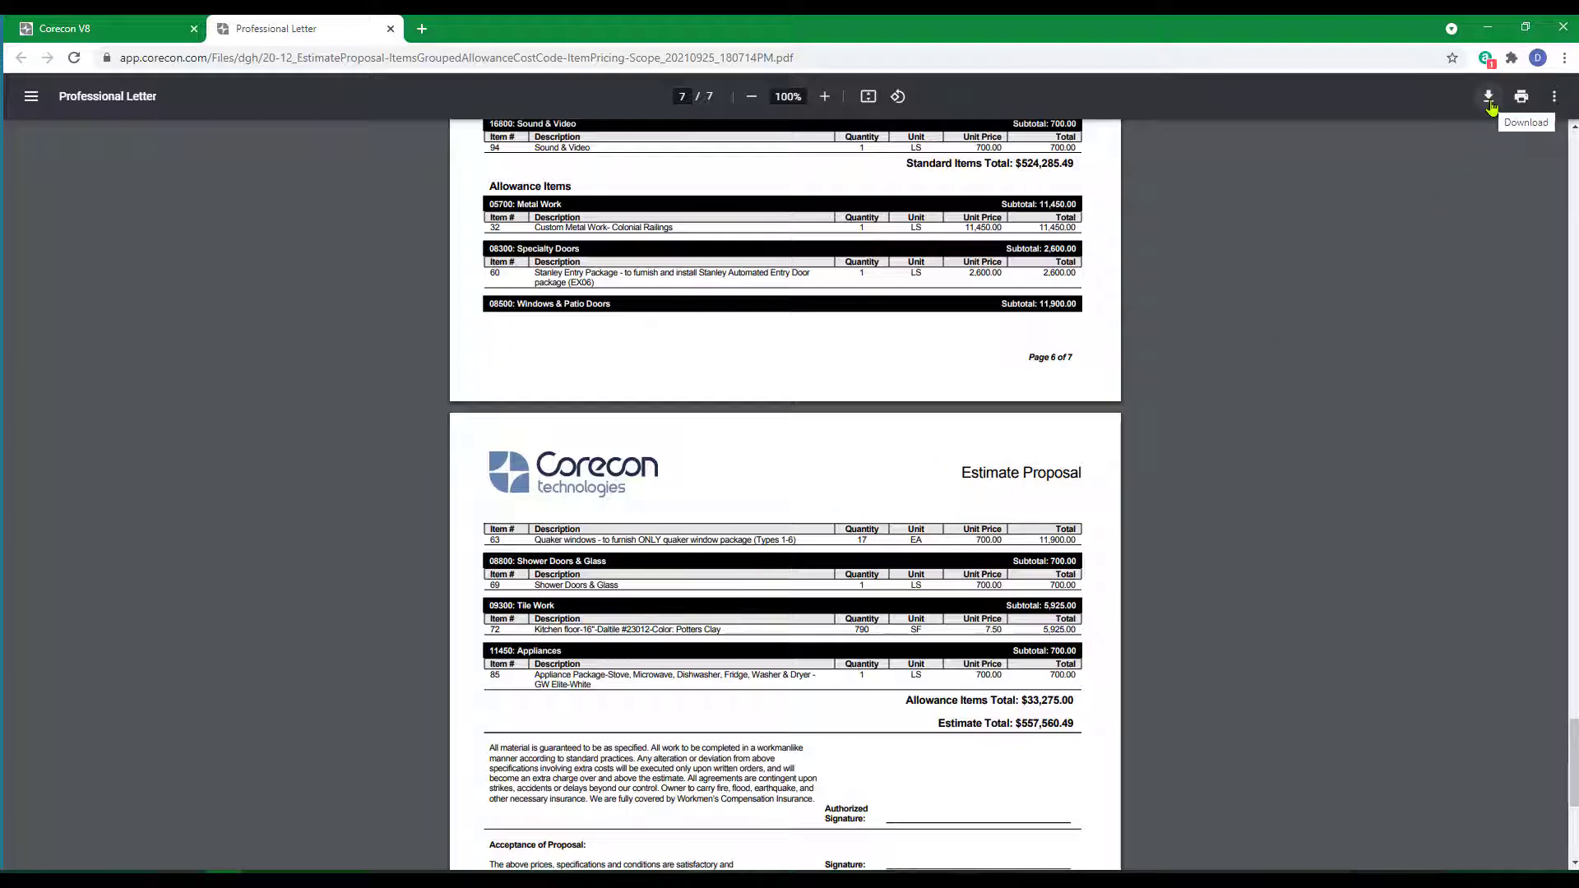
# - Close the proposal template dialog and open the detail report topic from the Settings Resource Center in the online help
pyautogui.click(93, 27)
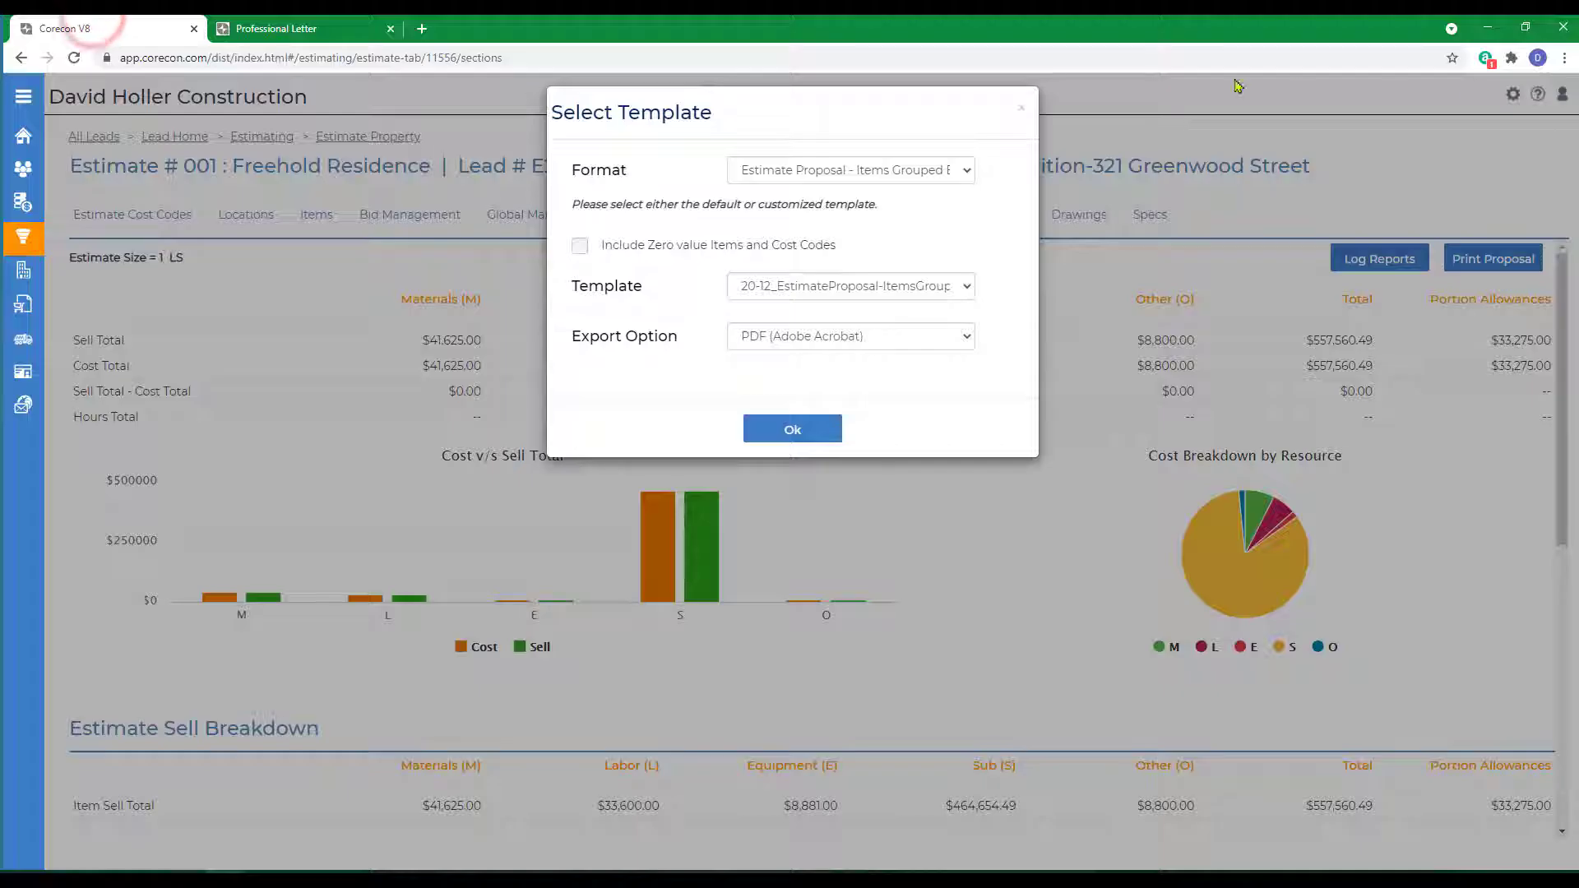
pyautogui.click(1020, 113)
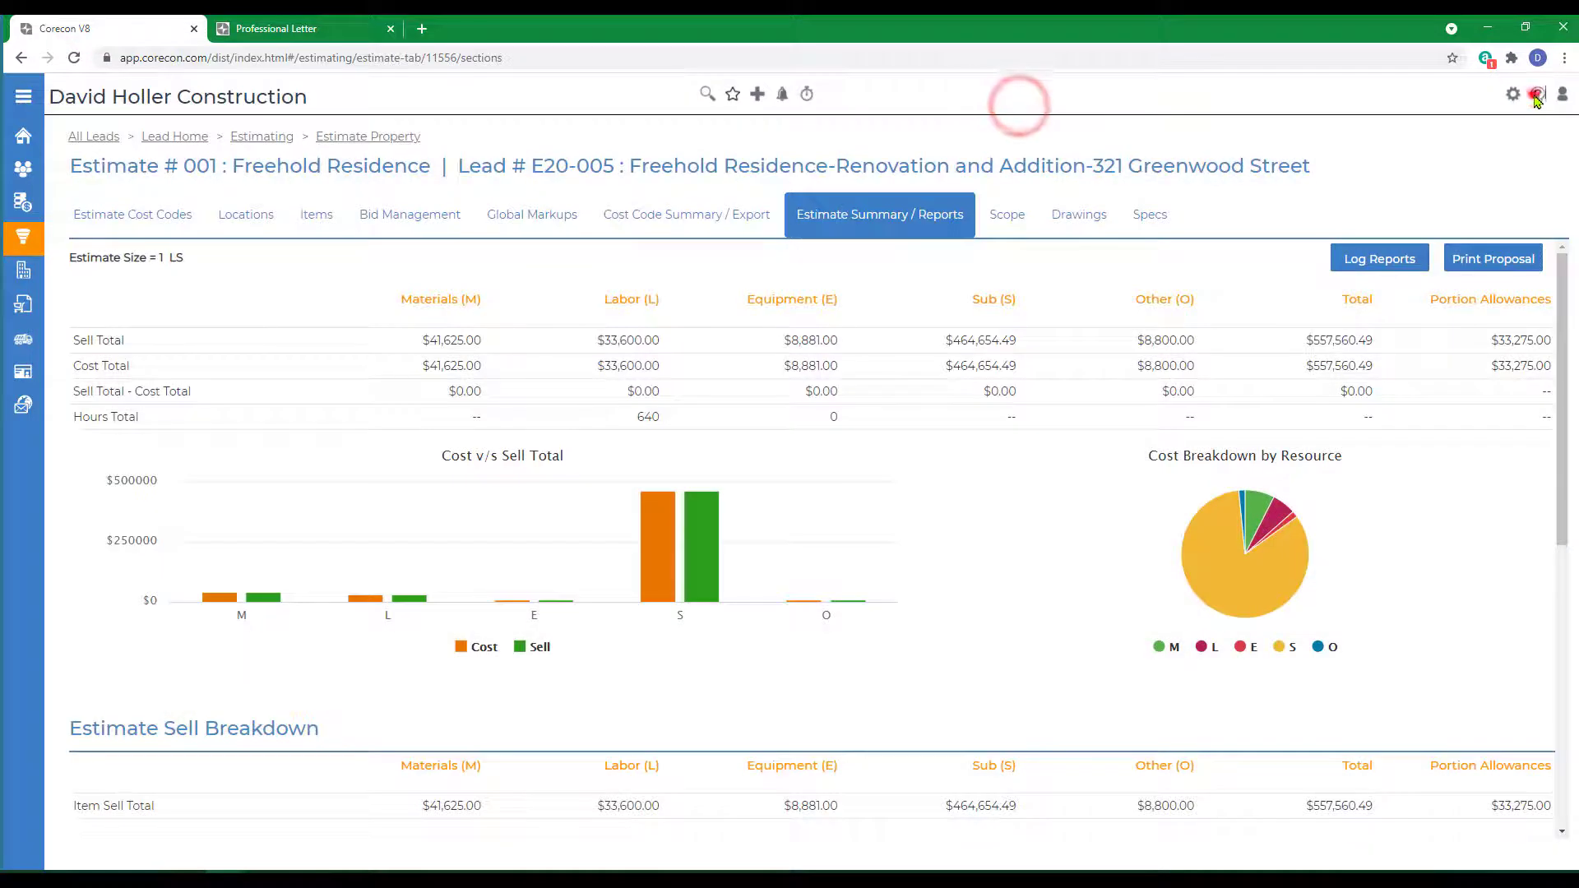
pyautogui.click(1537, 93)
pyautogui.click(65, 187)
pyautogui.click(76, 349)
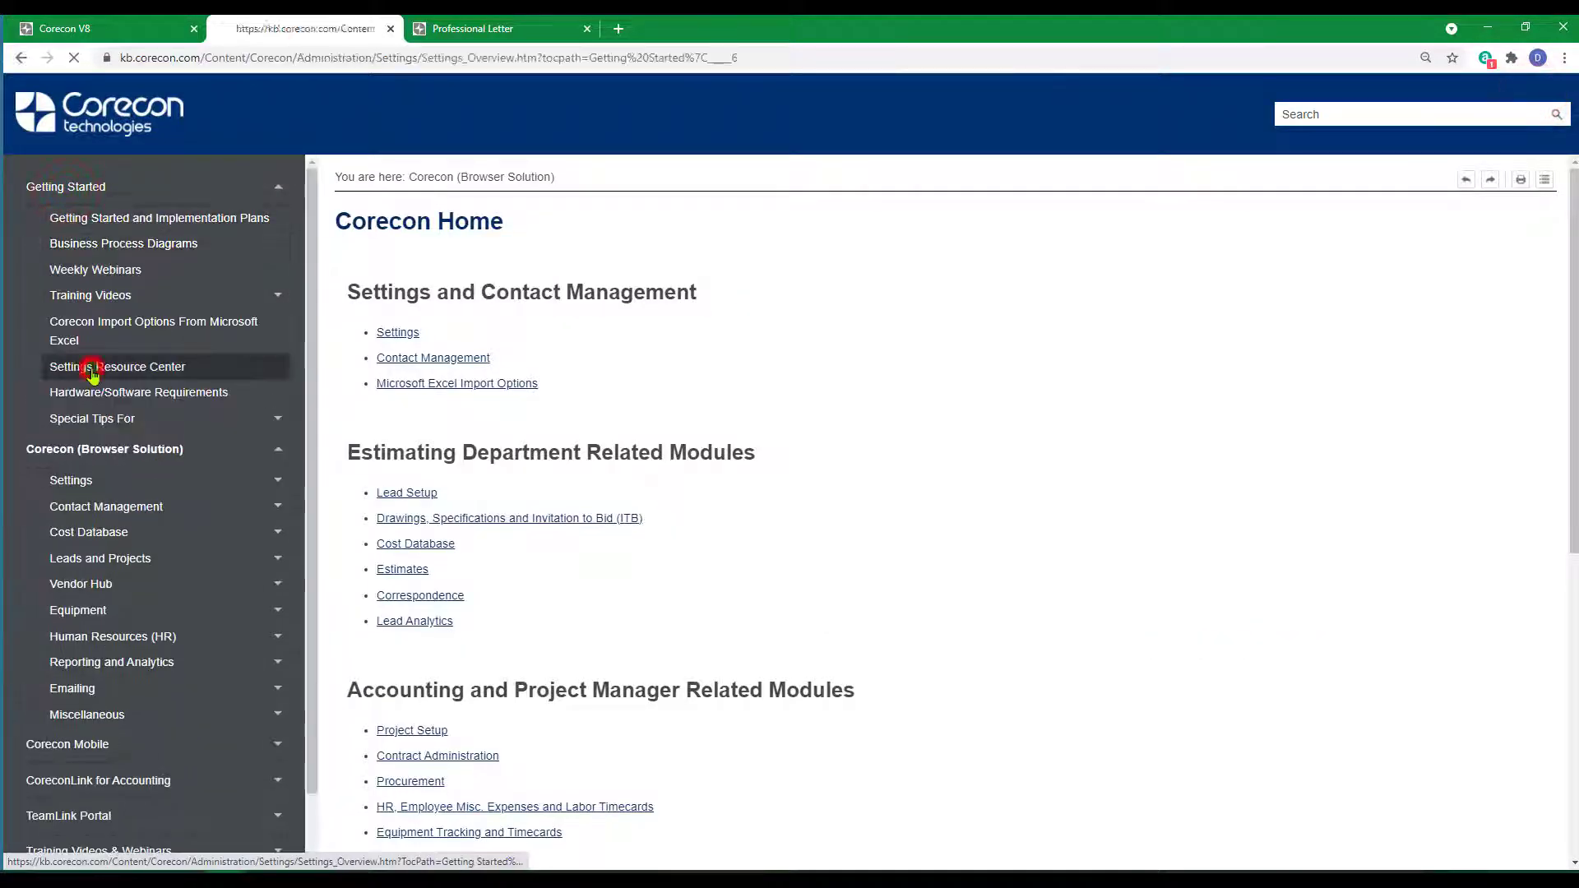
pyautogui.click(418, 765)
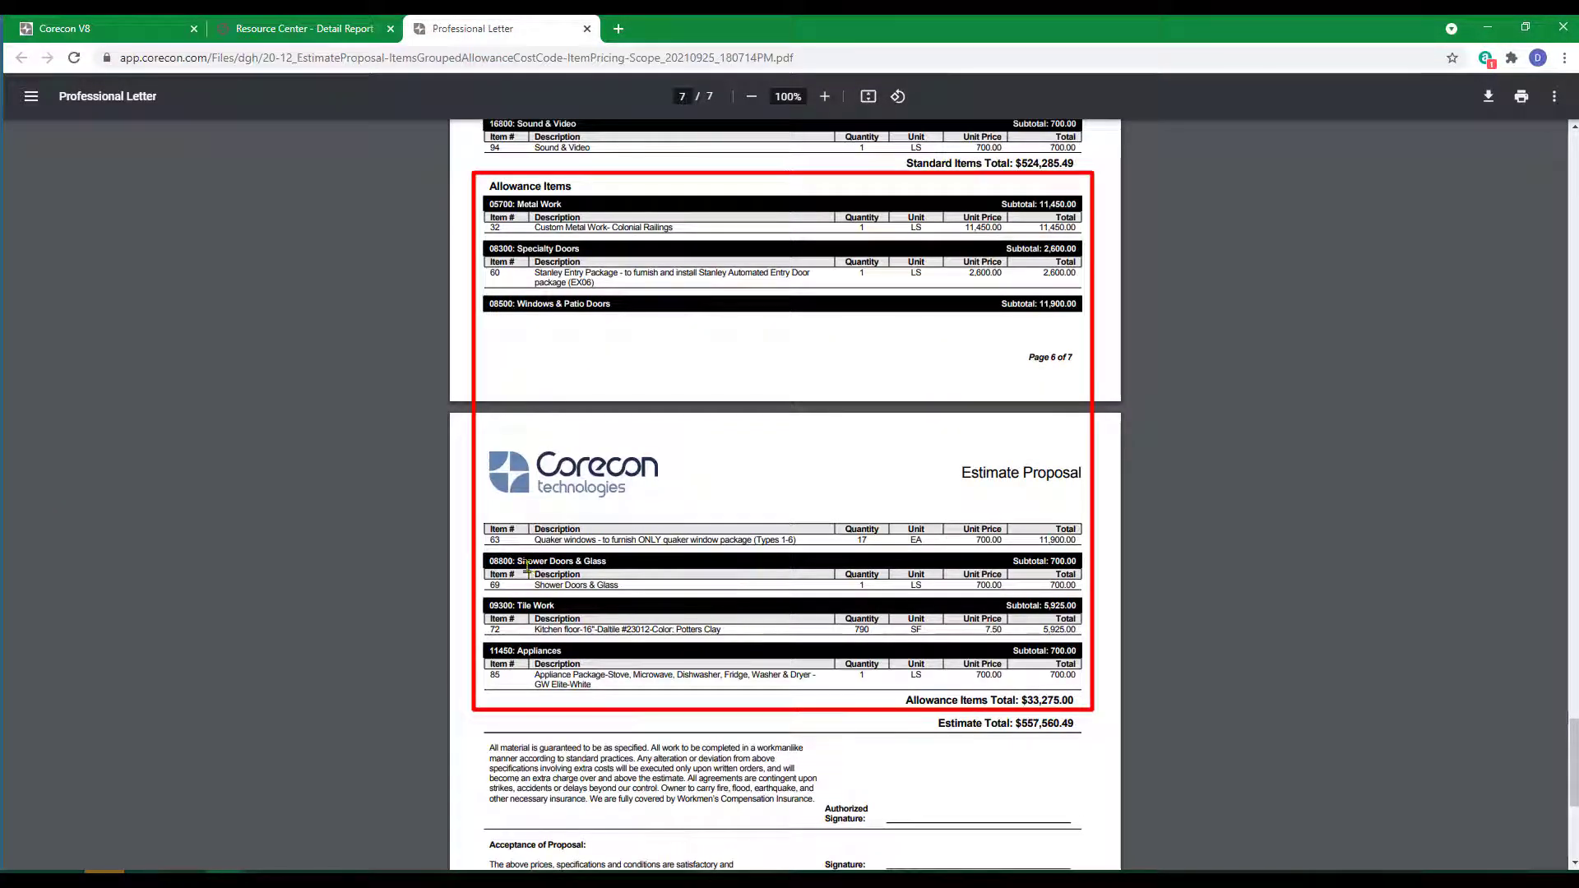
# - Open the Contract Administration Resource Center from the estimate's online help and look up its Contract Changes topics
pyautogui.click(122, 30)
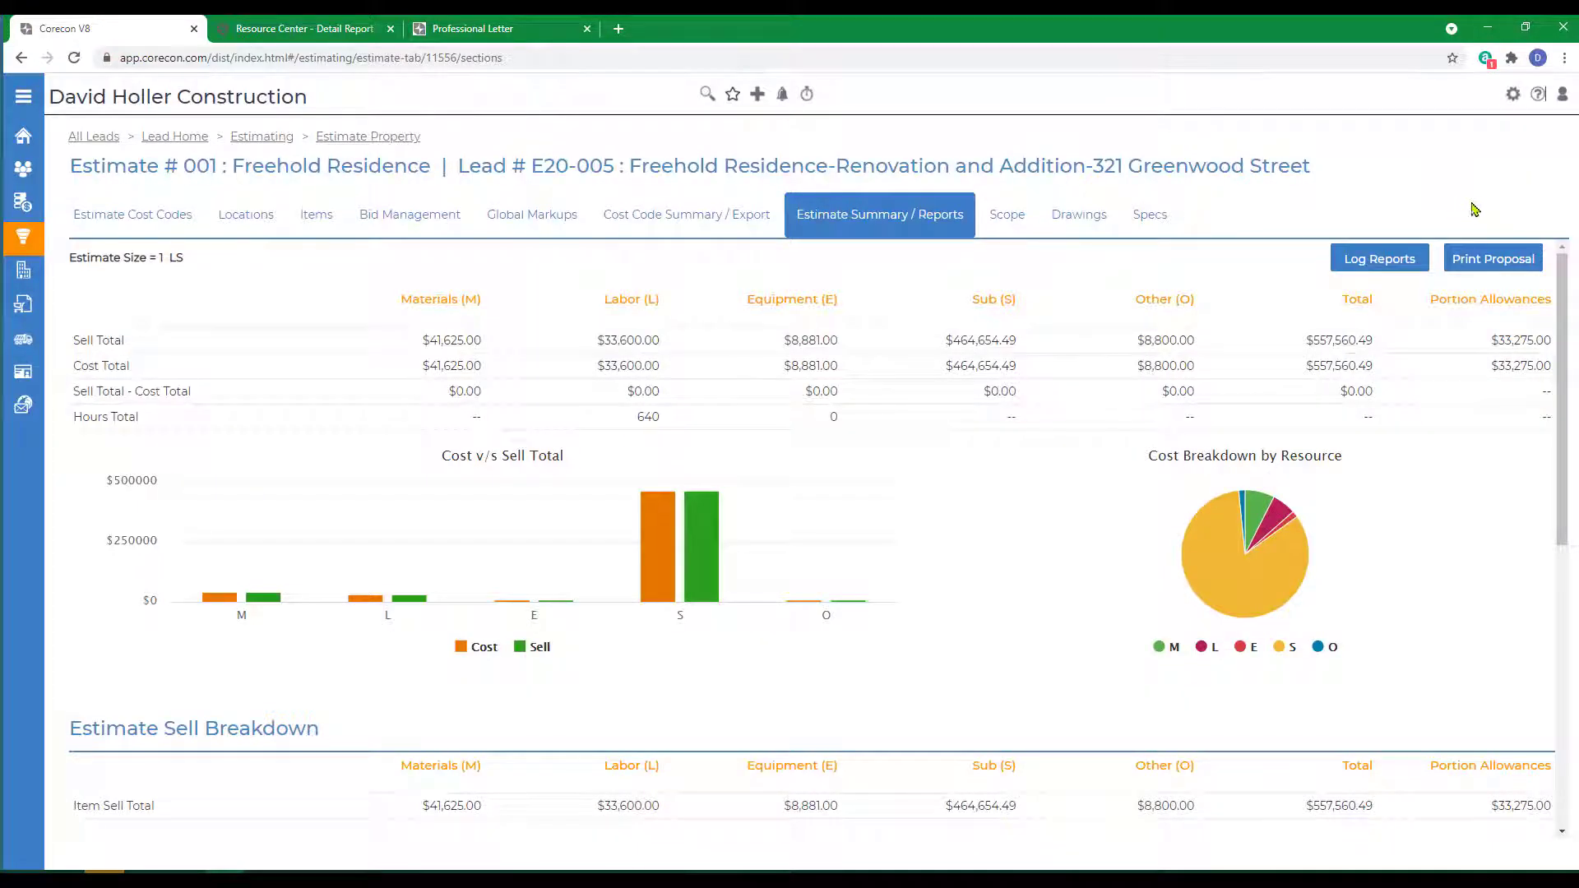
pyautogui.click(1538, 96)
pyautogui.click(79, 333)
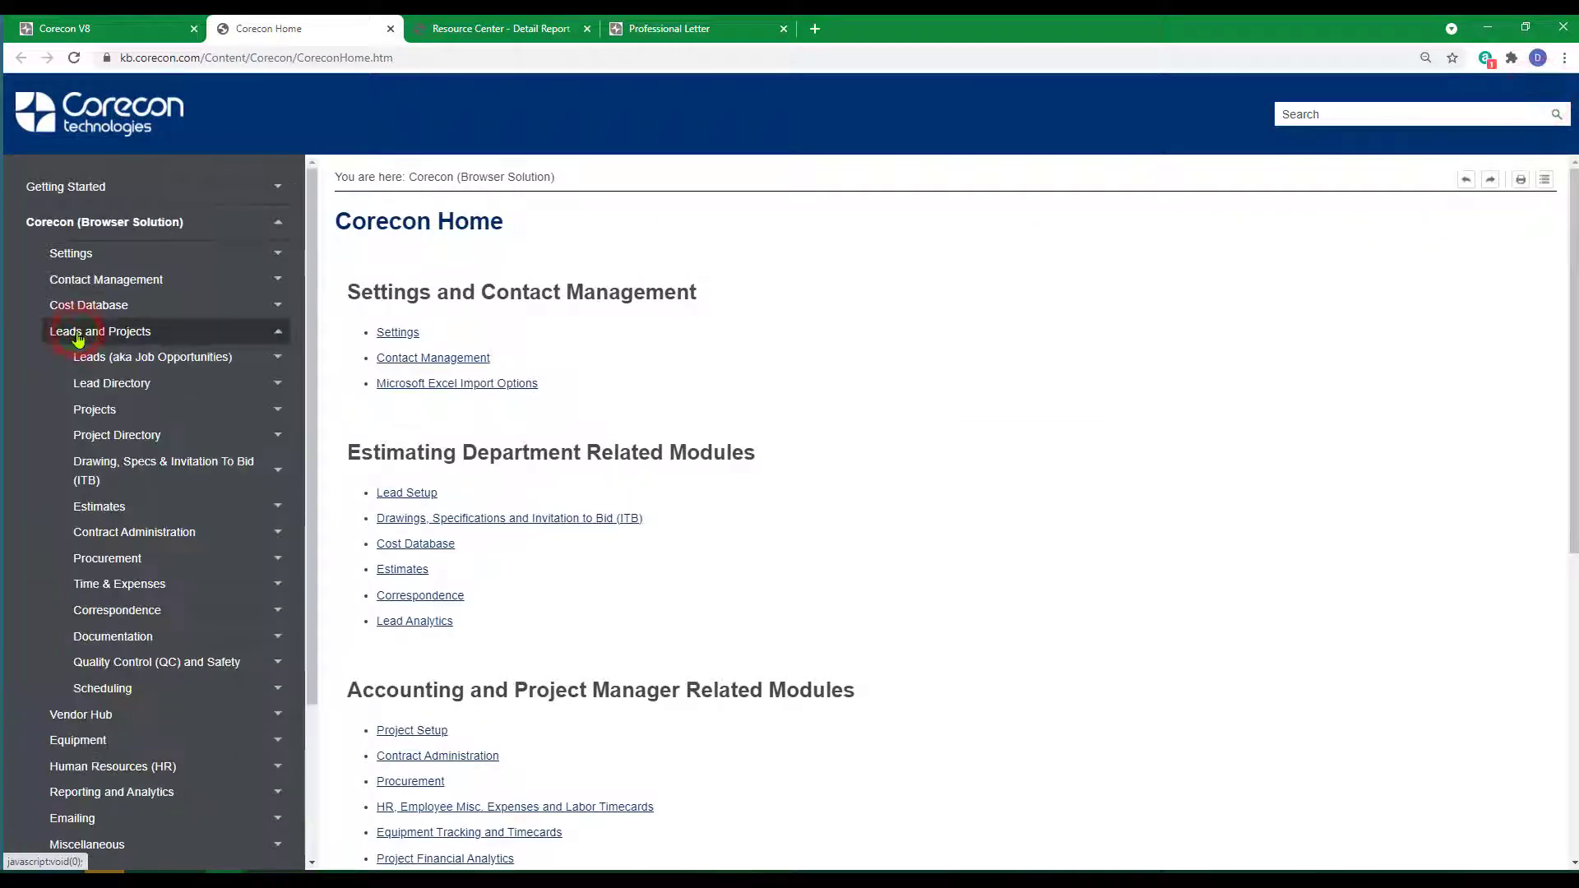
pyautogui.click(144, 531)
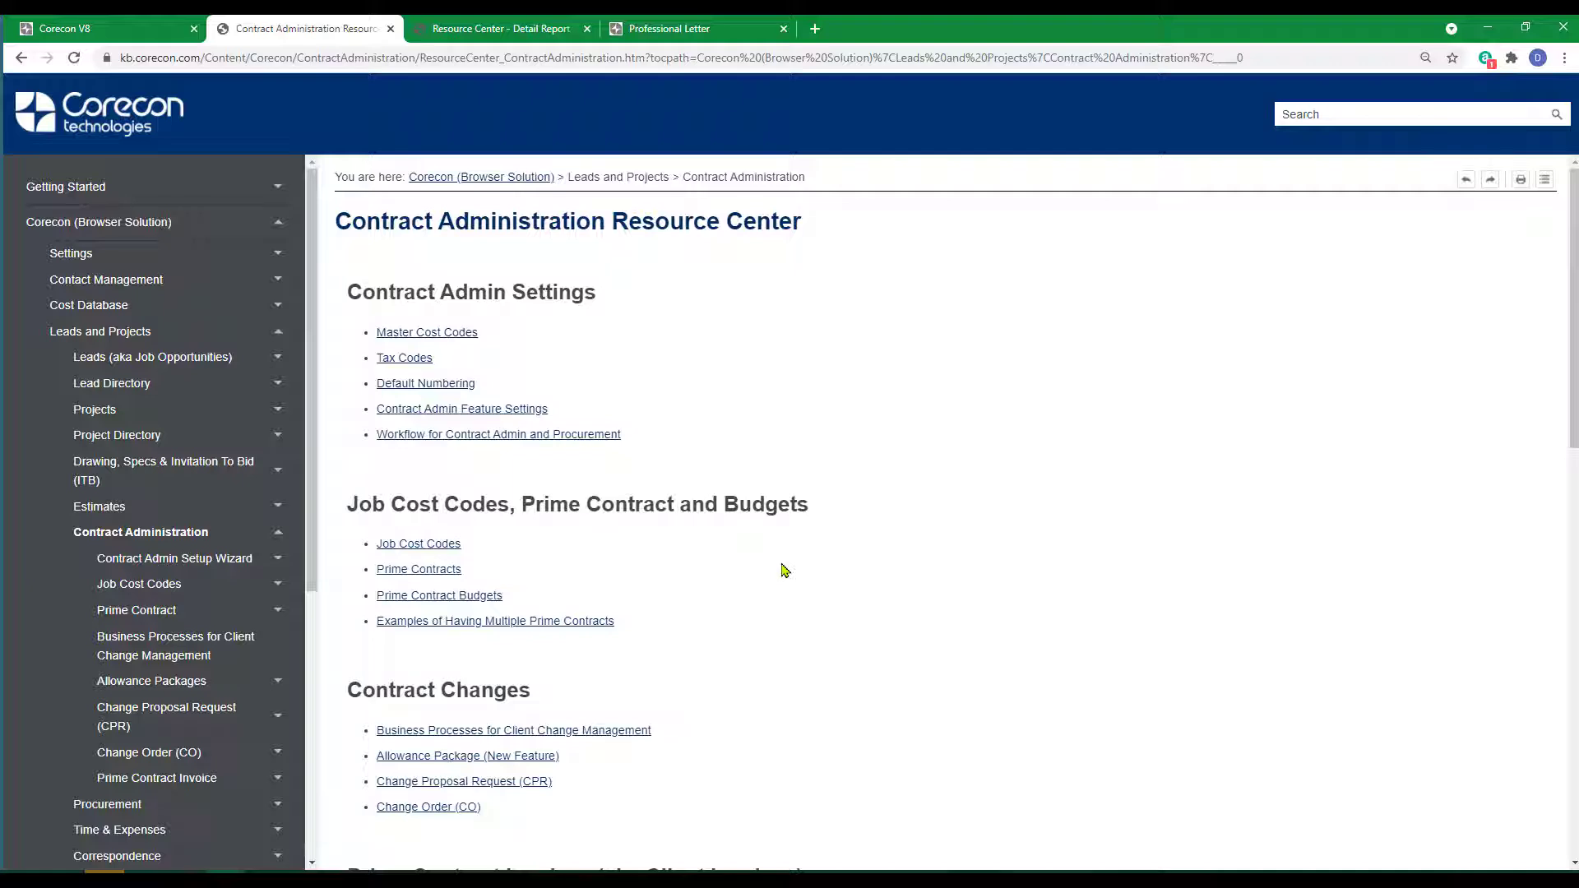
pyautogui.scroll(-5, 785, 570)
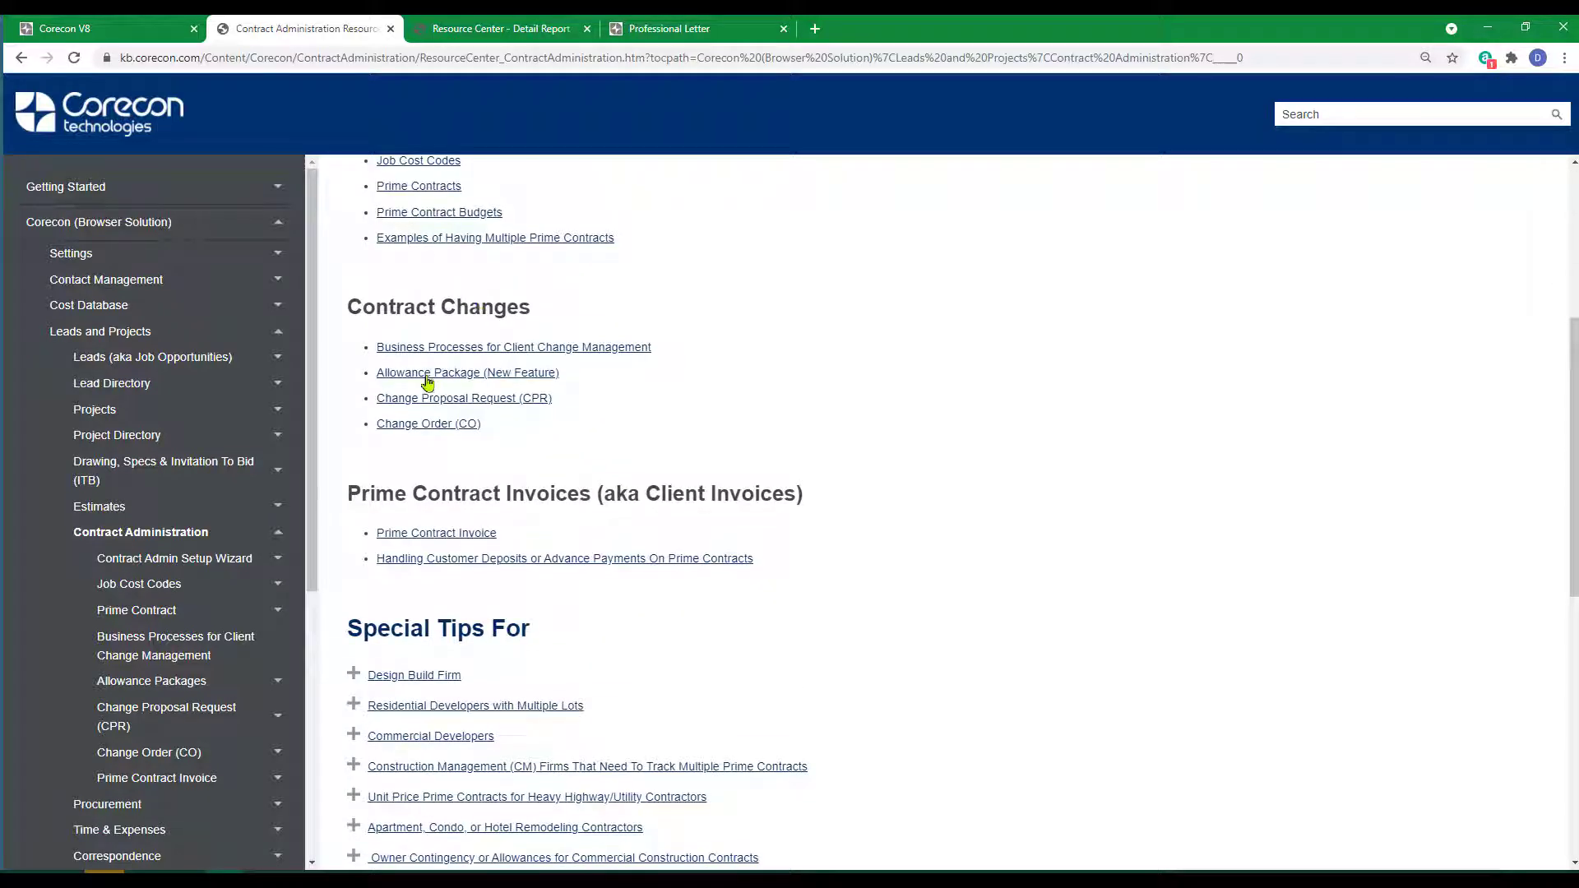